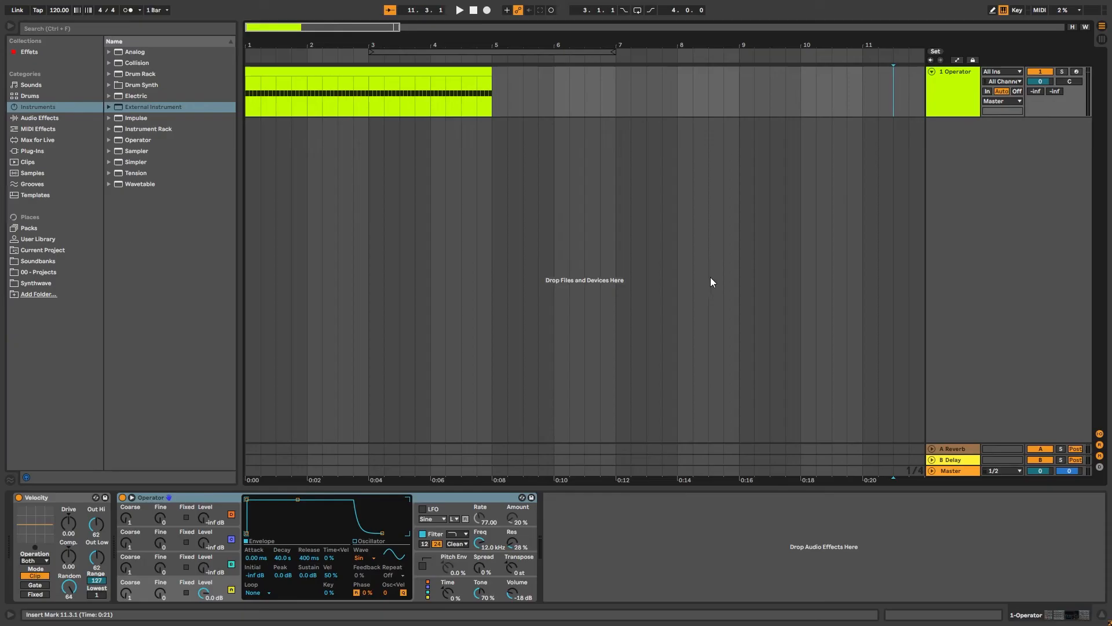
Set the new MIDI track's input source to 1-Operator.
{"action": "left_click", "coordinate": [1007, 122]}
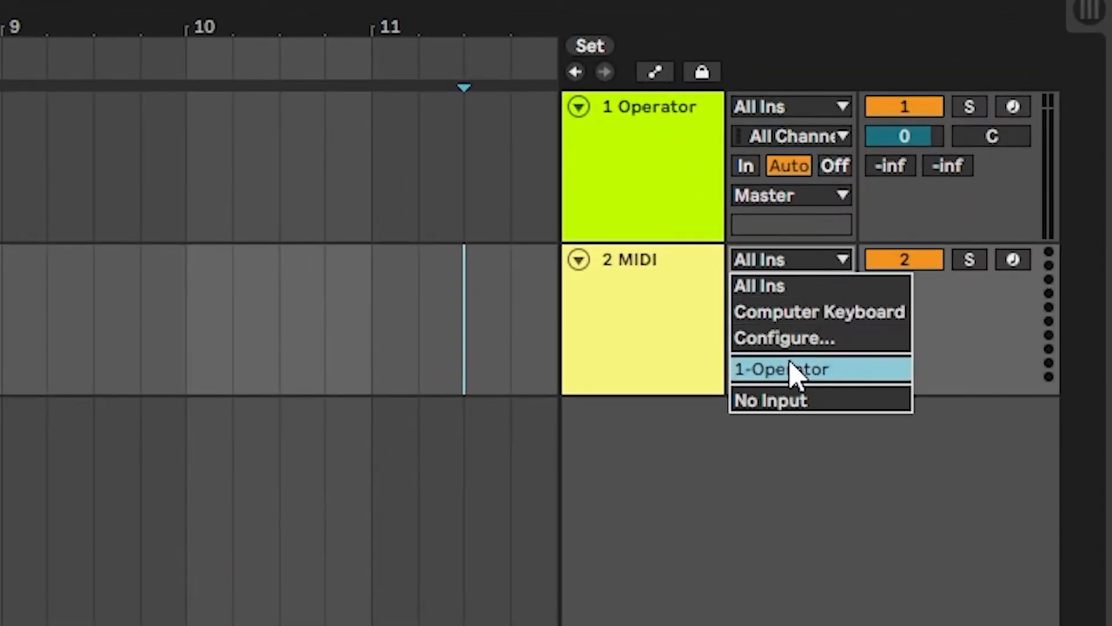
{"action": "left_click", "coordinate": [793, 371]}
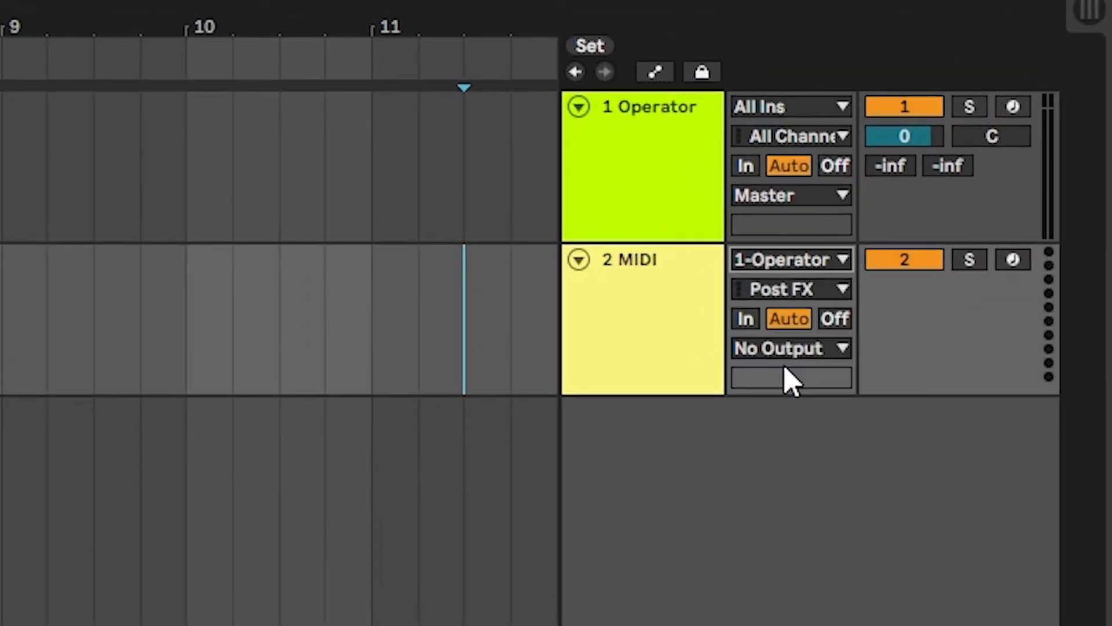
Add an External Audio Effect device, choose its Audio To output and set Audio From to input 1.
{"action": "left_click_drag", "start_coordinate": [322, 358], "coordinate": [614, 344]}
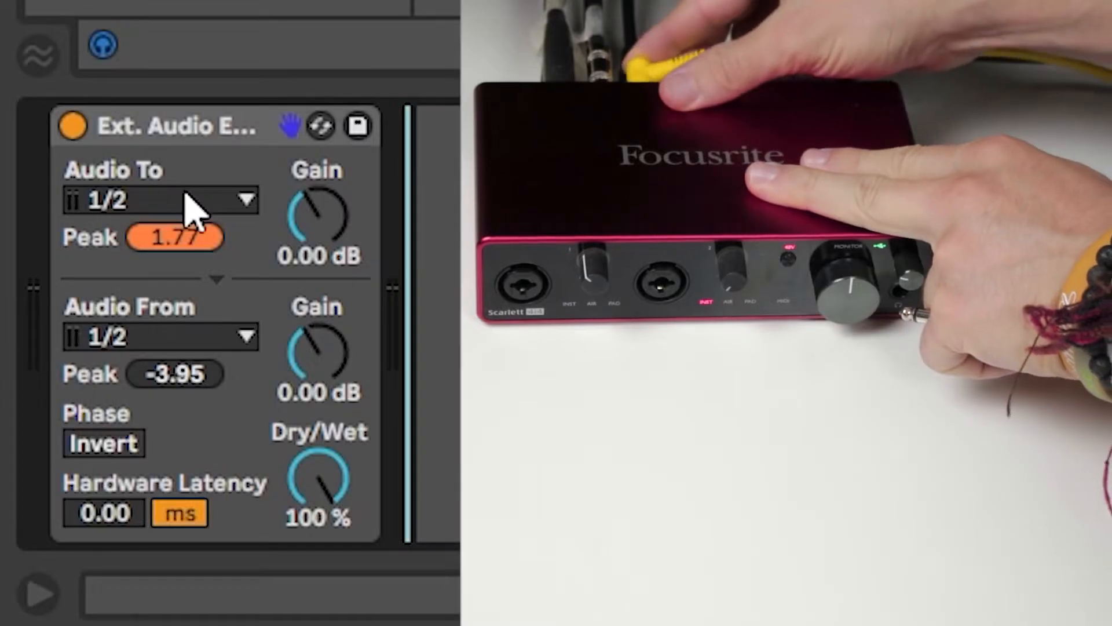
{"action": "left_click", "coordinate": [194, 204]}
{"action": "left_click", "coordinate": [164, 340]}
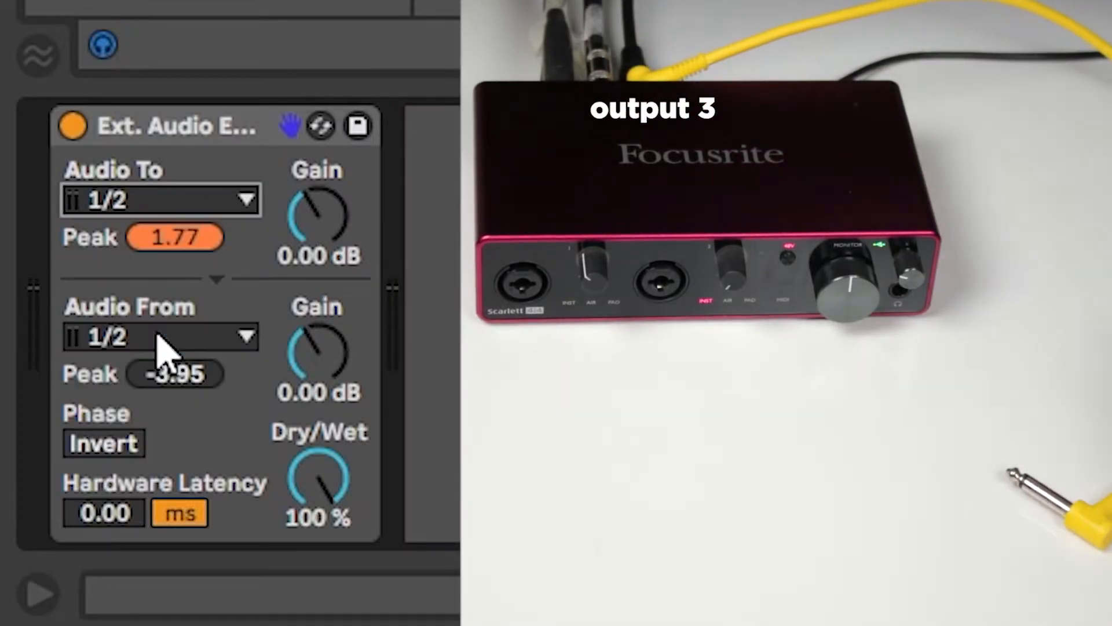
{"action": "left_click", "coordinate": [167, 336]}
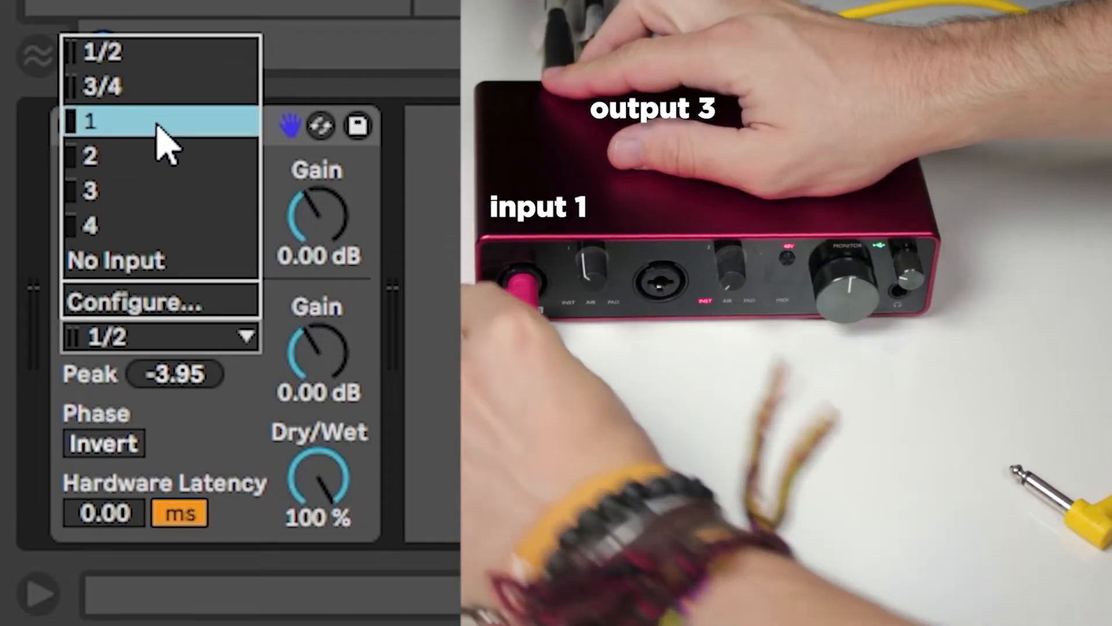
{"action": "left_click", "coordinate": [159, 128]}
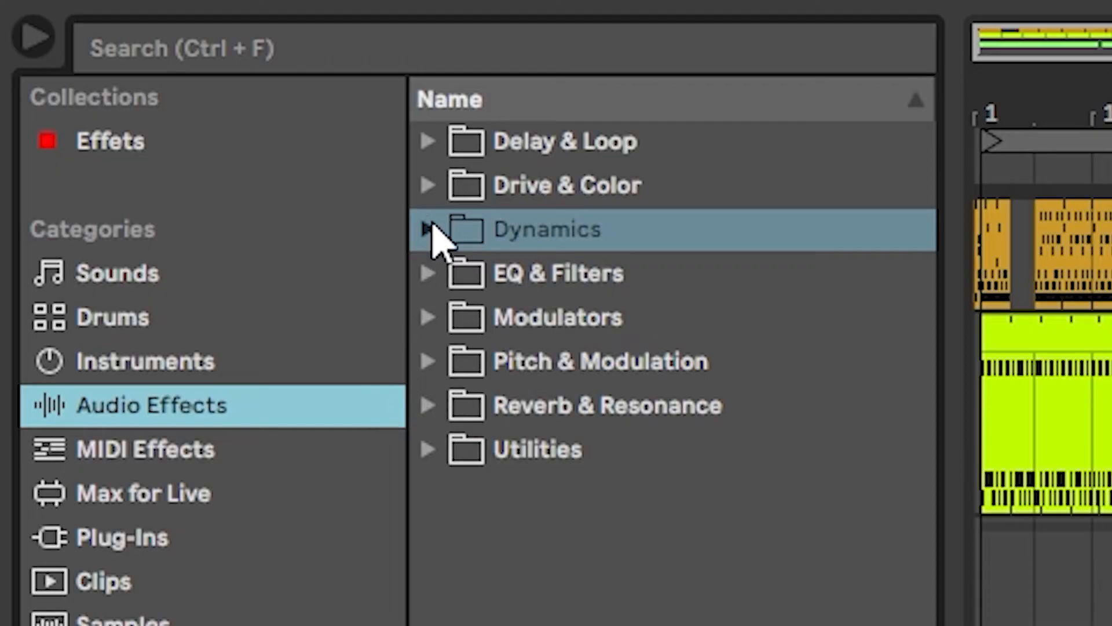
Add a Limiter from the Dynamics audio effects to the track's device chain.
{"action": "left_click", "coordinate": [430, 228]}
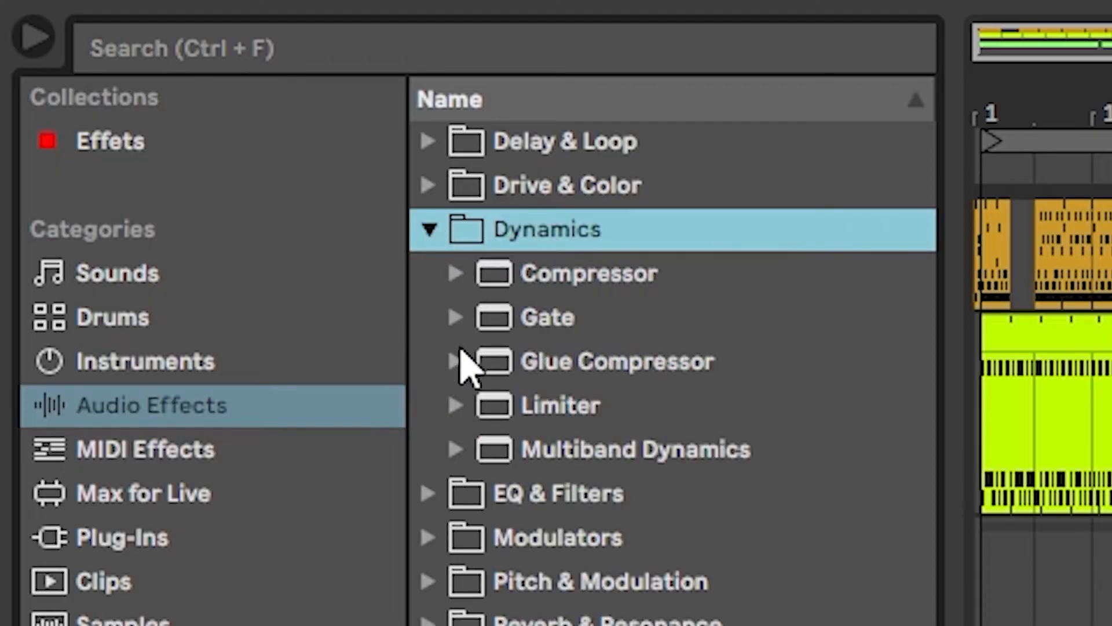
{"action": "left_click_drag", "start_coordinate": [485, 406], "coordinate": [516, 245]}
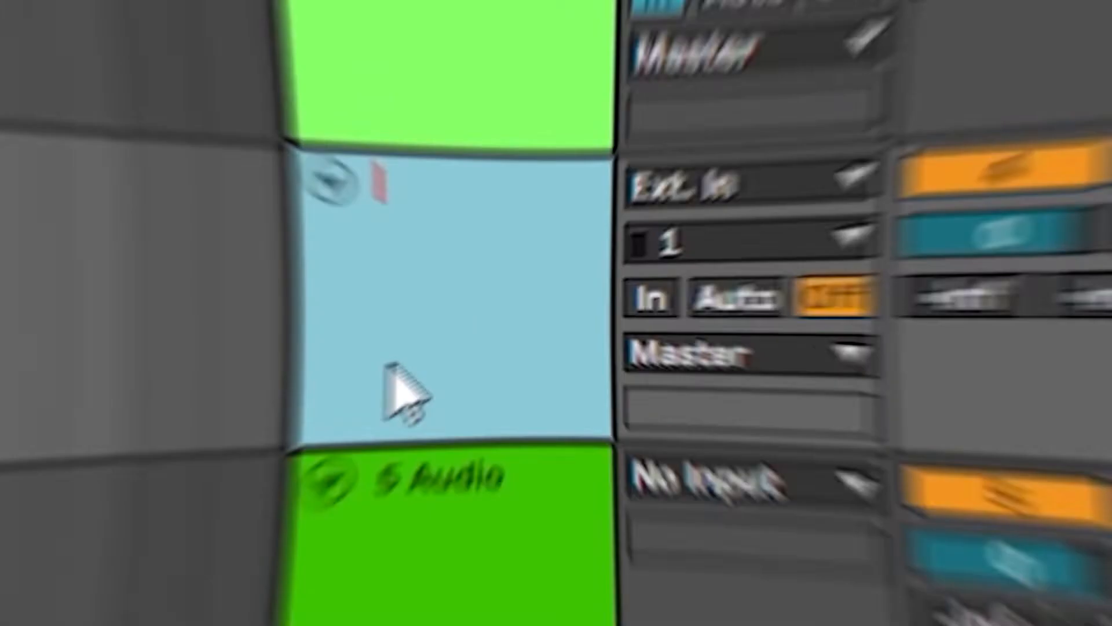
Rename the audio track Software Effects and set its input source to the SINE WAVE track.
{"action": "type", "text": "Software Ef"}
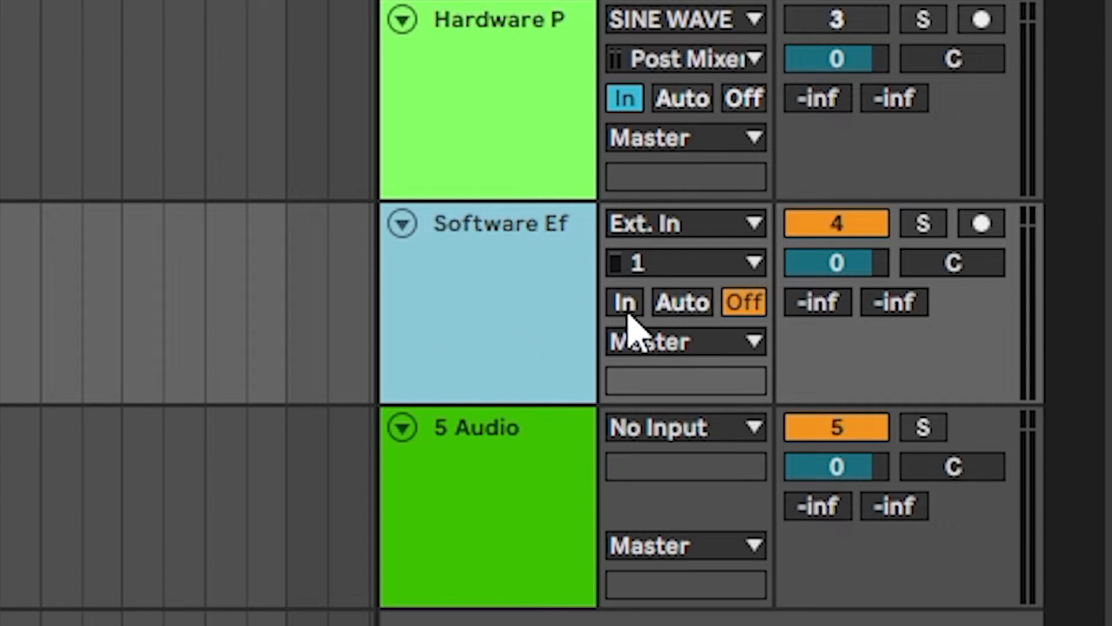
{"action": "left_click", "coordinate": [658, 230]}
{"action": "left_click", "coordinate": [692, 423]}
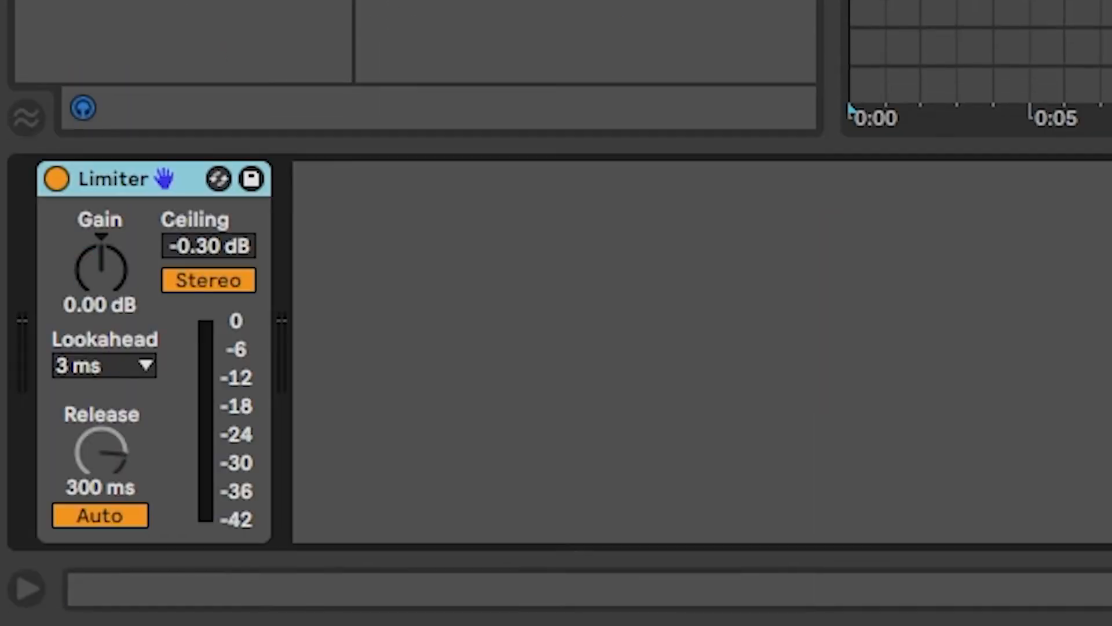
Insert Decapitator, MWaveFolder, MWaveShaper, Amp and Pedal ahead of the Limiter on the Software Effects track.
{"action": "left_click_drag", "start_coordinate": [1, 295], "coordinate": [53, 300]}
{"action": "left_click_drag", "start_coordinate": [1, 199], "coordinate": [392, 174]}
{"action": "left_click_drag", "start_coordinate": [1, 243], "coordinate": [687, 231]}
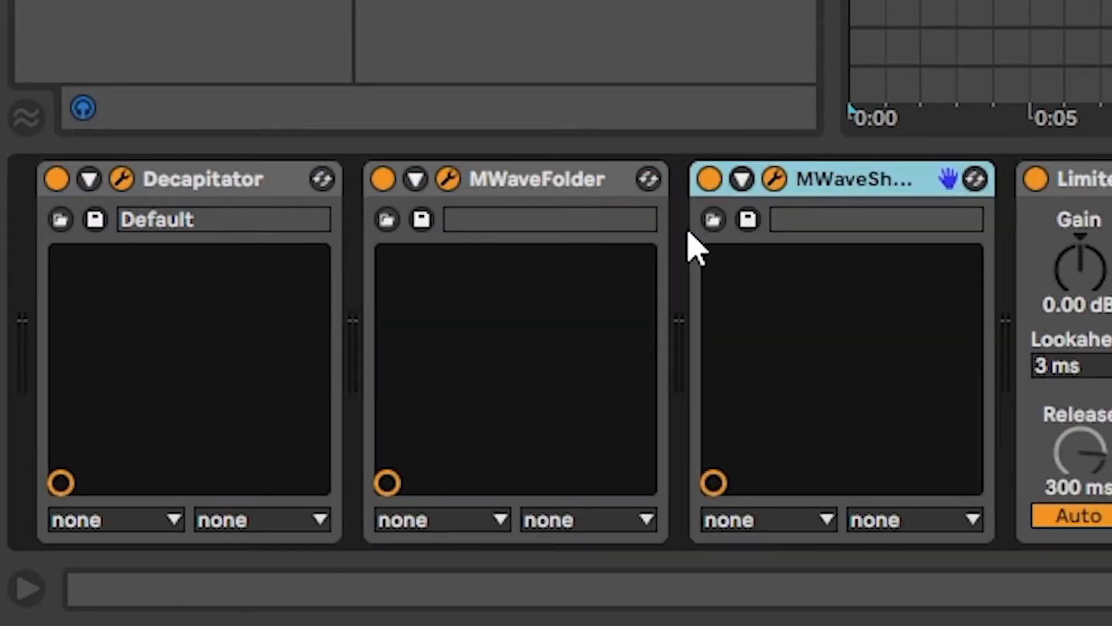
{"action": "left_click_drag", "start_coordinate": [2, 373], "coordinate": [934, 372]}
{"action": "left_click_drag", "start_coordinate": [1, 368], "coordinate": [605, 394]}
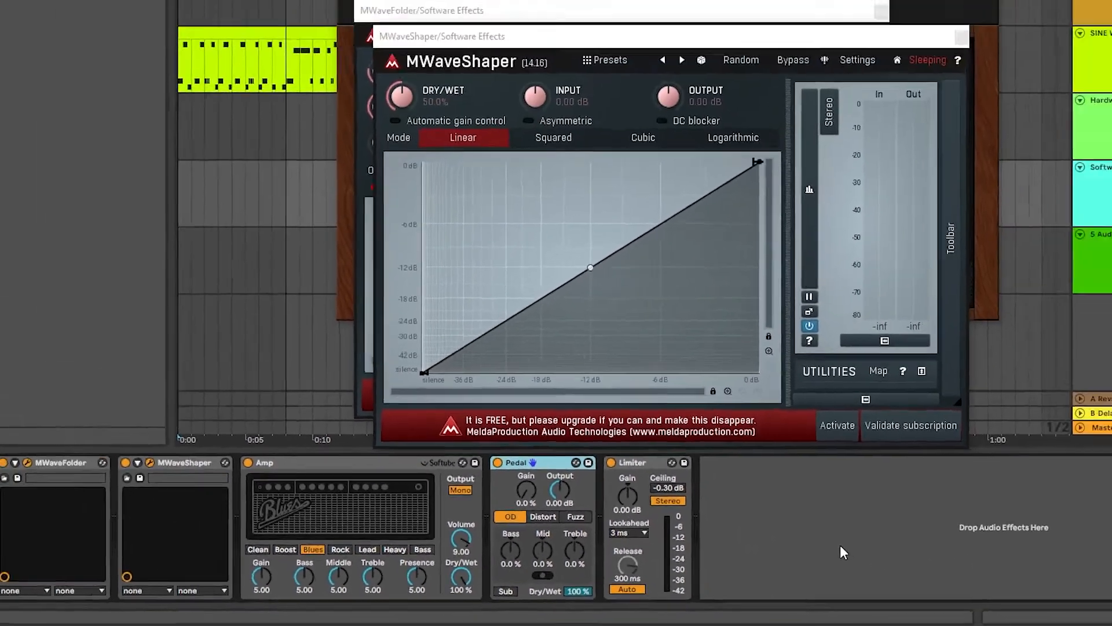
Switch on Punish in Decapitator and adjust its Drive amount.
{"action": "left_click", "coordinate": [265, 264]}
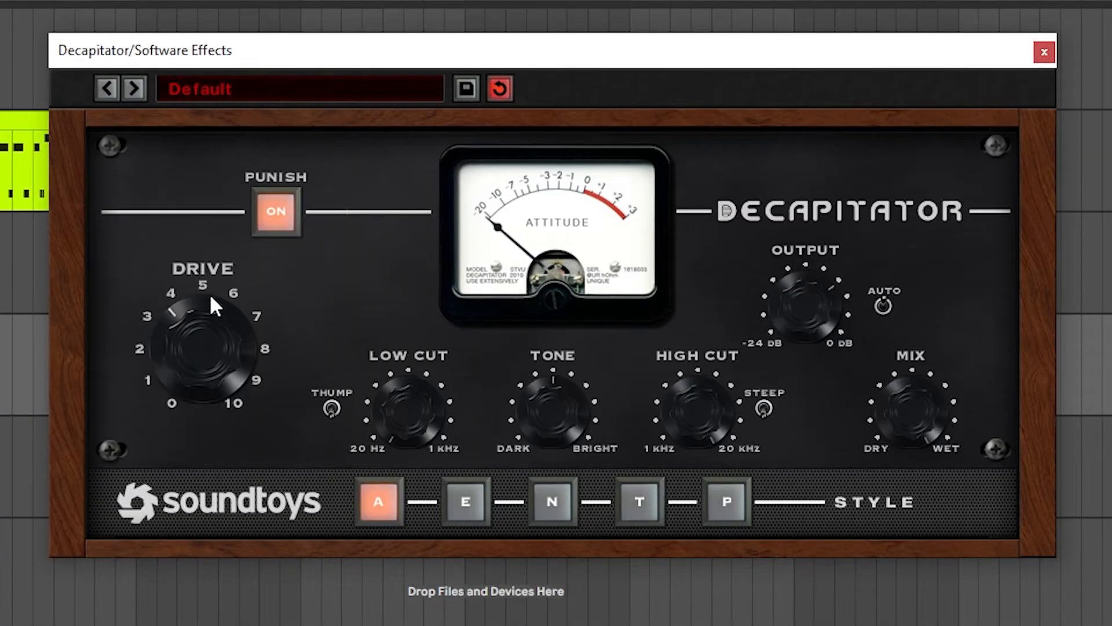
{"action": "left_click_drag", "start_coordinate": [218, 238], "coordinate": [216, 250]}
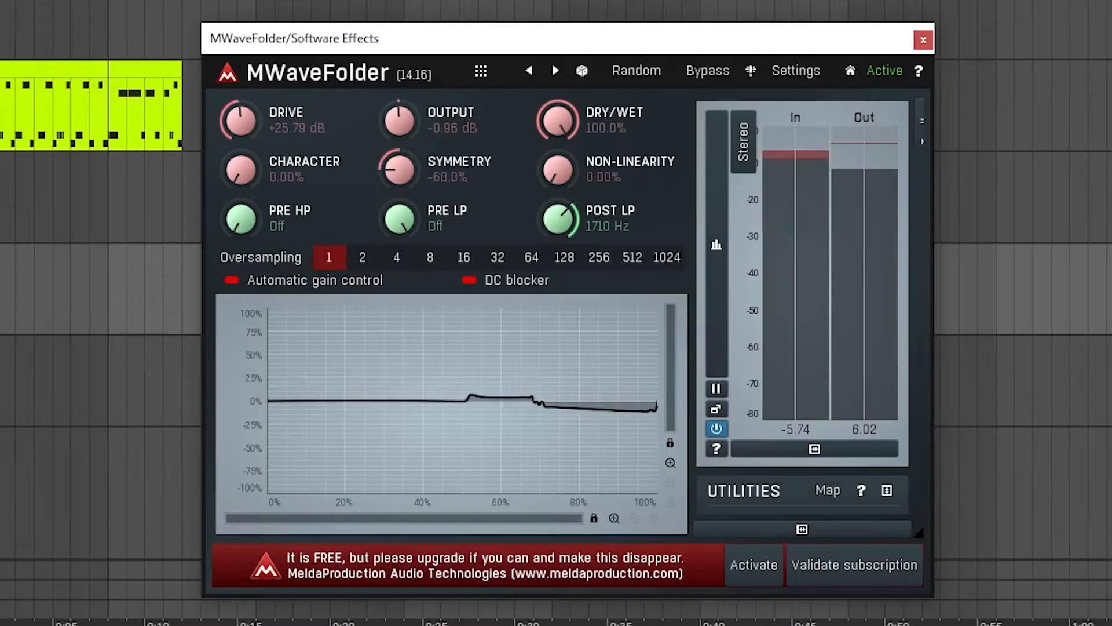
Adjust MWaveFolder's non-linearity and raise the starting point of MWaveShaper's shaping curve.
{"action": "mouse_move", "coordinate": [558, 170]}
{"action": "left_mouse_down"}
{"action": "mouse_move", "coordinate": [559, 78]}
{"action": "mouse_move", "coordinate": [558, 173]}
{"action": "left_mouse_up"}
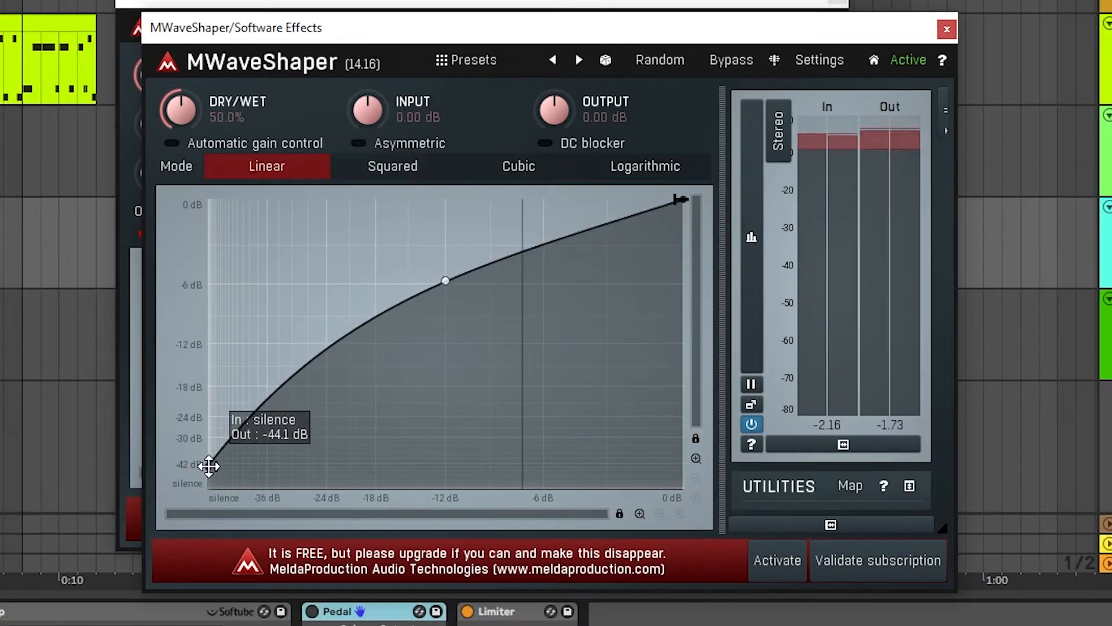
{"action": "mouse_move", "coordinate": [208, 463]}
{"action": "left_mouse_down"}
{"action": "mouse_move", "coordinate": [208, 366]}
{"action": "mouse_move", "coordinate": [203, 447]}
{"action": "left_mouse_up"}
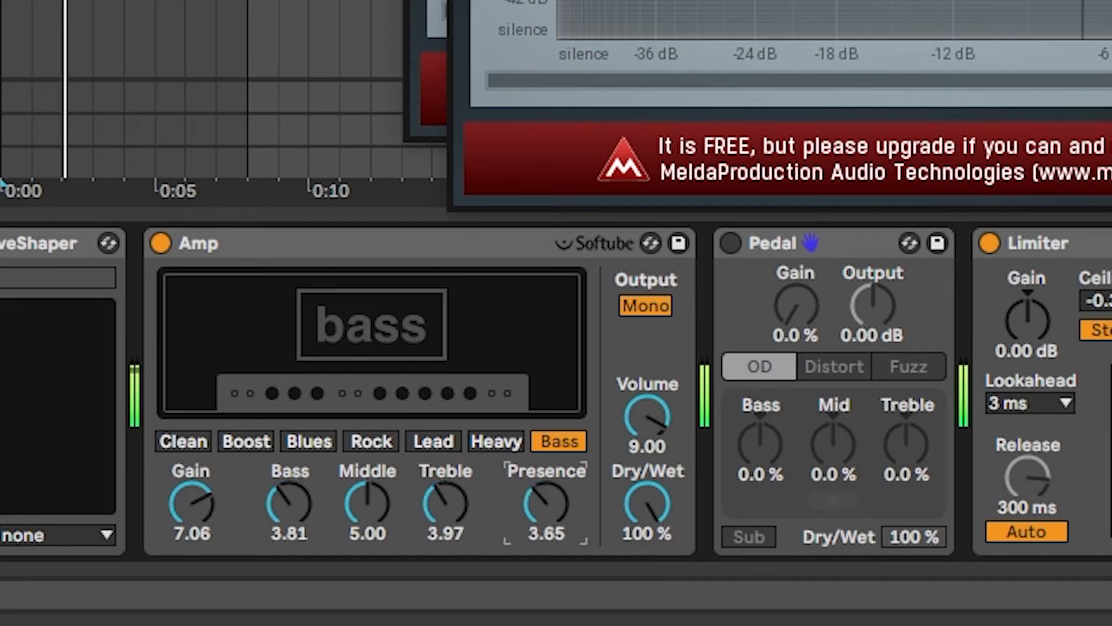
Enable the Pedal and copy the Auto Filter to the positions after MWaveFolder and further along the chain.
{"action": "left_click", "coordinate": [729, 243]}
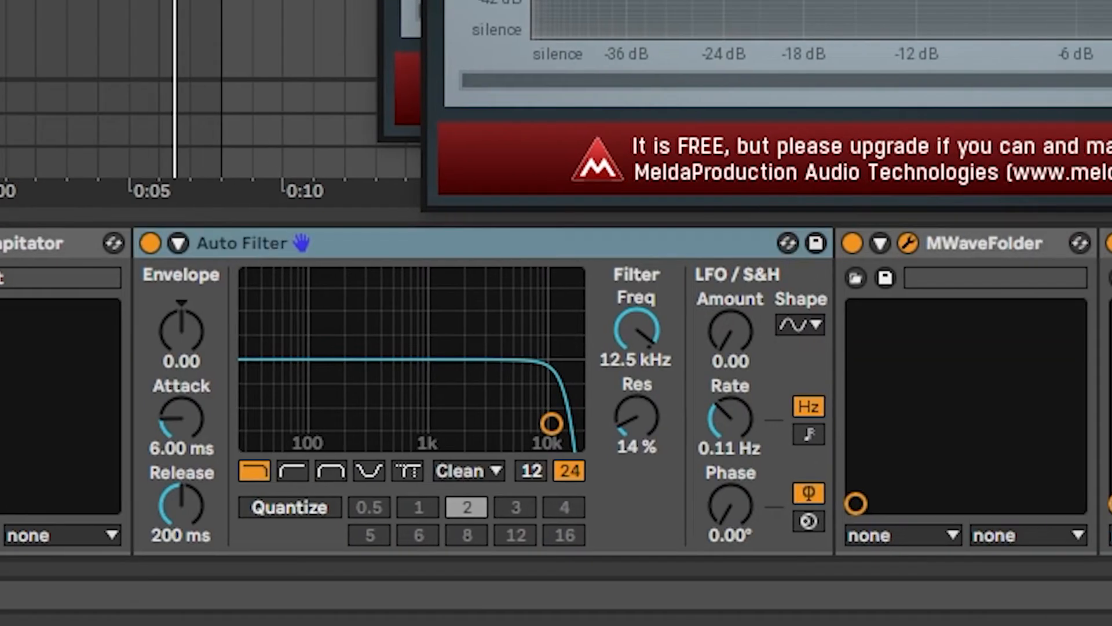
{"action": "left_click_drag", "start_coordinate": [242, 244], "coordinate": [1097, 374]}
{"action": "left_click_drag", "start_coordinate": [718, 243], "coordinate": [1043, 382]}
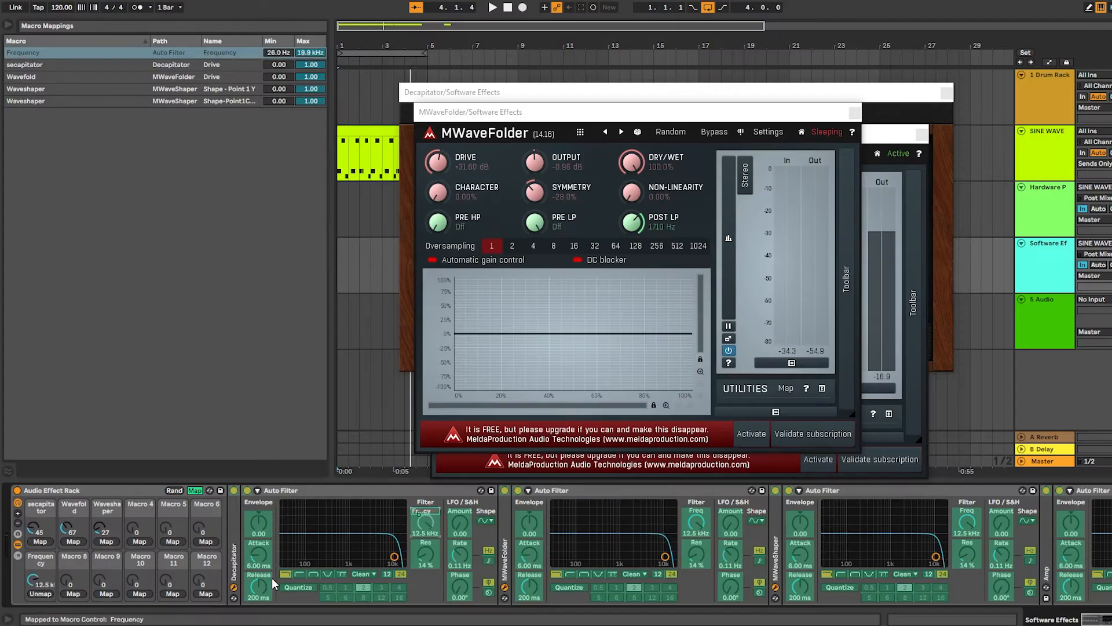
Map the Frequency controls of the remaining Auto Filters to the rack's Frequency macro.
{"action": "left_click", "coordinate": [40, 594]}
{"action": "left_click", "coordinate": [966, 523]}
{"action": "left_click", "coordinate": [39, 593]}
{"action": "left_click", "coordinate": [40, 593]}
Map the Auto Filters' Resonance controls to the rack's eighth macro and start playback.
{"action": "left_click", "coordinate": [426, 556]}
{"action": "left_click", "coordinate": [73, 594]}
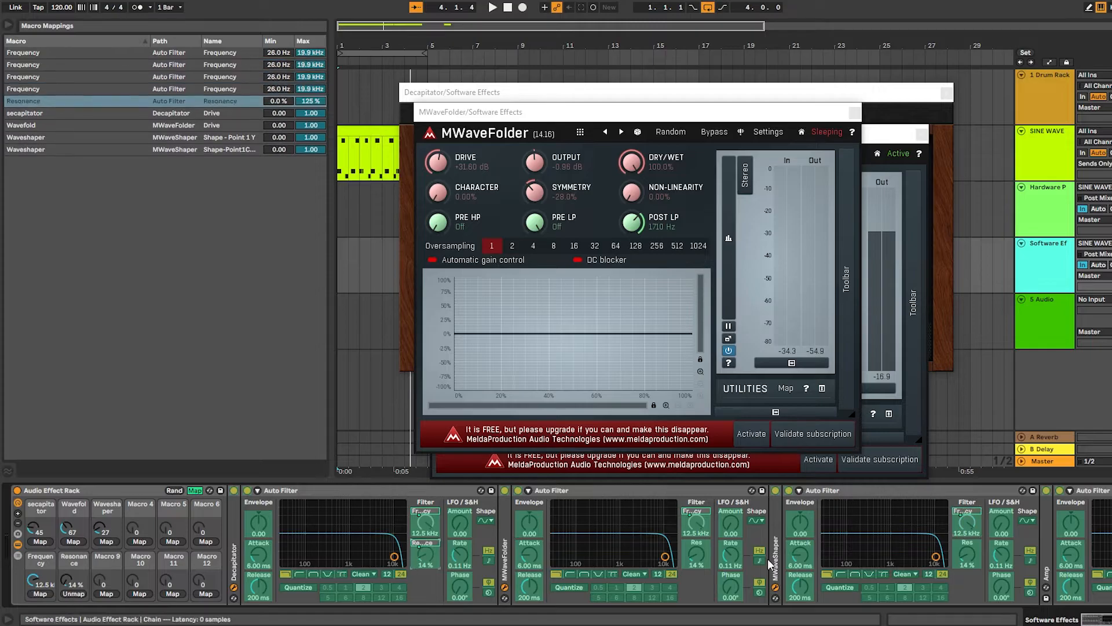
{"action": "left_click", "coordinate": [697, 556]}
{"action": "left_click", "coordinate": [73, 594]}
{"action": "left_click", "coordinate": [74, 593]}
{"action": "key", "text": "space"}
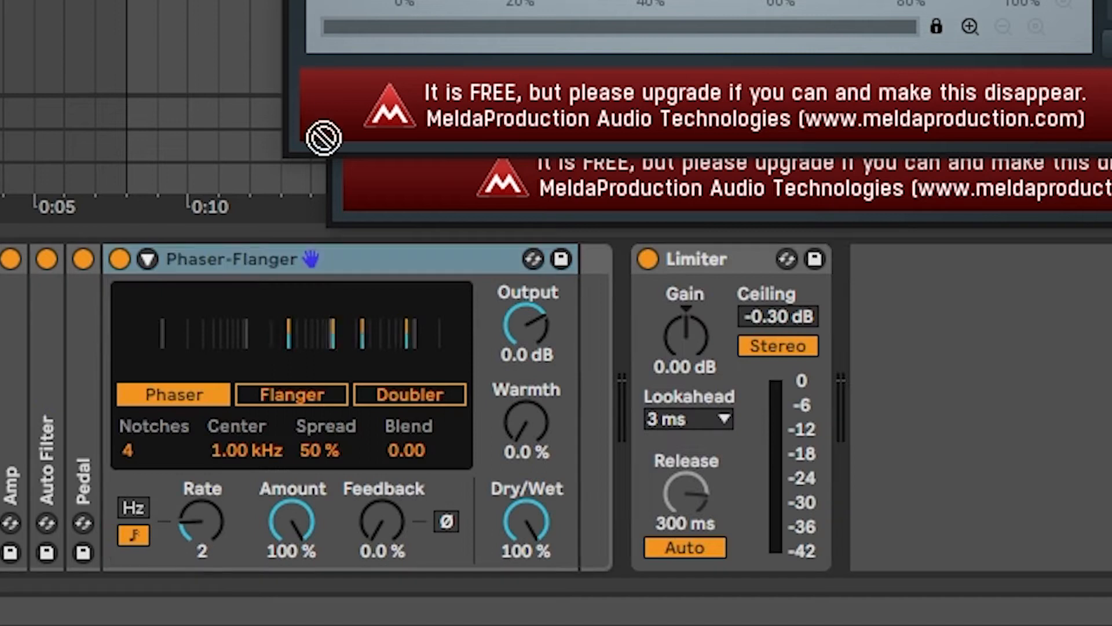
Insert a further effect after the Phaser-Flanger and map a device control to a rack macro.
{"action": "left_click_drag", "start_coordinate": [323, 137], "coordinate": [576, 409]}
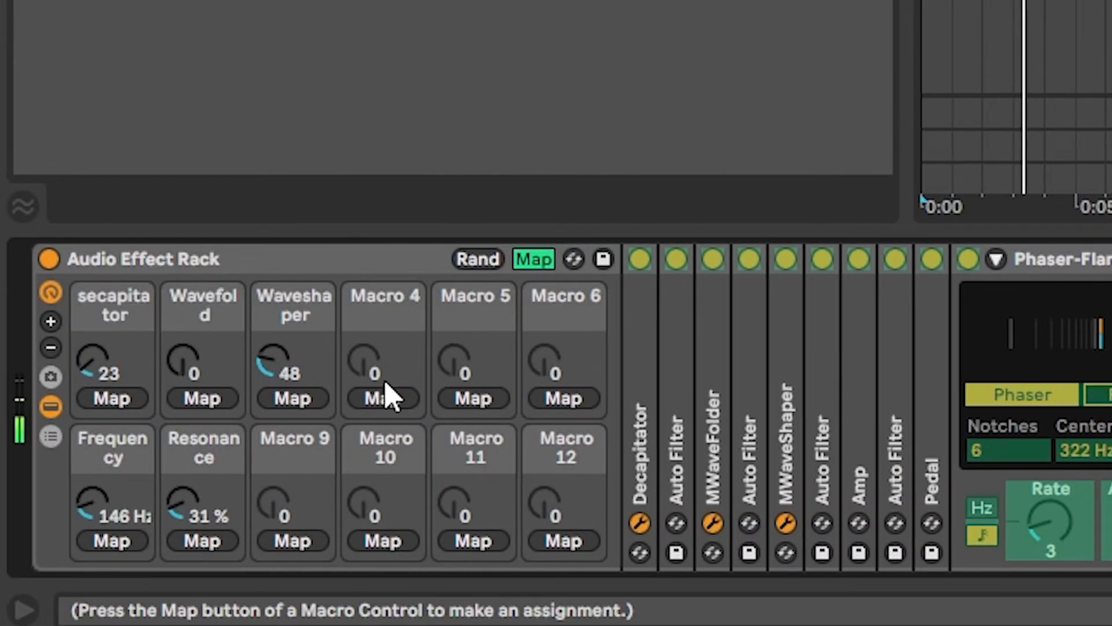
{"action": "left_click", "coordinate": [68, 398]}
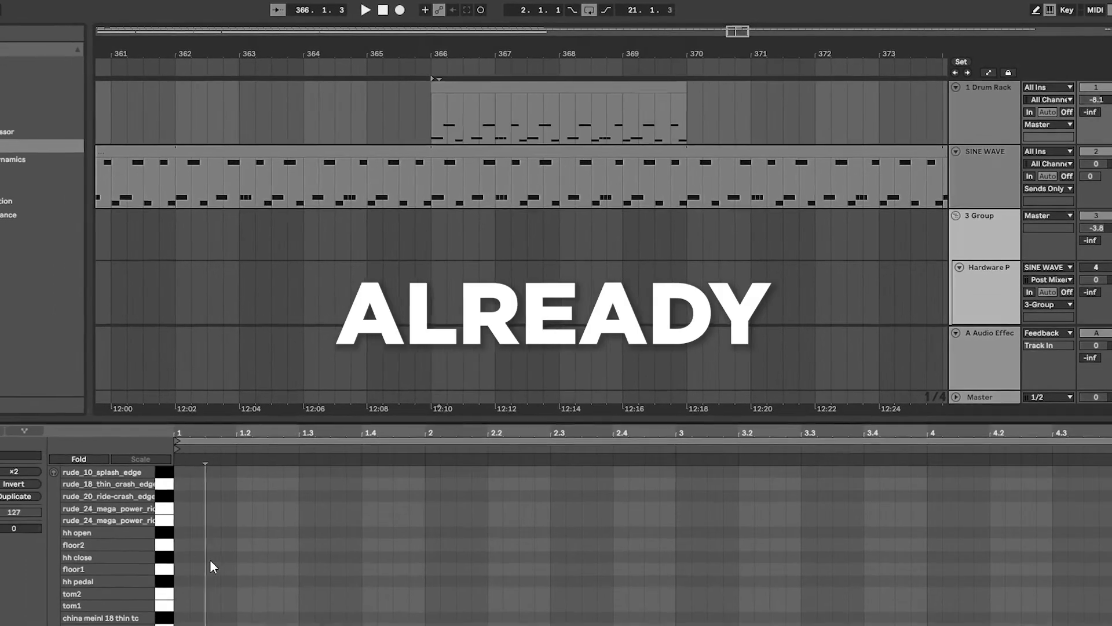
Place snare notes on the third beat of each of the four bars and play the drum clip.
{"action": "double_click", "coordinate": [325, 595]}
{"action": "double_click", "coordinate": [573, 594]}
{"action": "double_click", "coordinate": [820, 595]}
{"action": "double_click", "coordinate": [1067, 595]}
{"action": "key", "text": "space"}
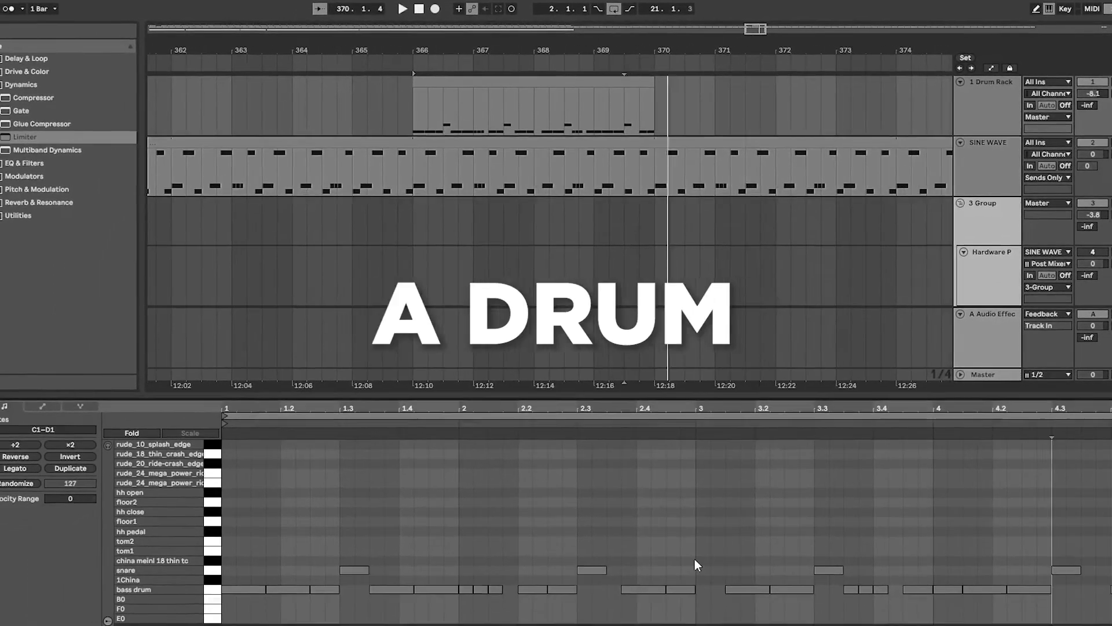
Add four more drum notes to the clip's first bar, auditioning the pattern along the way.
{"action": "double_click", "coordinate": [201, 605]}
{"action": "double_click", "coordinate": [264, 605]}
{"action": "key", "text": "space"}
{"action": "key", "text": "space"}
{"action": "double_click", "coordinate": [365, 571]}
{"action": "double_click", "coordinate": [423, 571]}
Duplicate the selected drum notes three times, play the pattern and add one more note.
{"action": "left_click", "coordinate": [225, 571]}
{"action": "key", "text": "ctrl+d"}
{"action": "key", "text": "ctrl+d"}
{"action": "key", "text": "ctrl+d"}
{"action": "key", "text": "space"}
{"action": "key", "text": "space"}
{"action": "key", "text": "space"}
{"action": "double_click", "coordinate": [416, 579]}
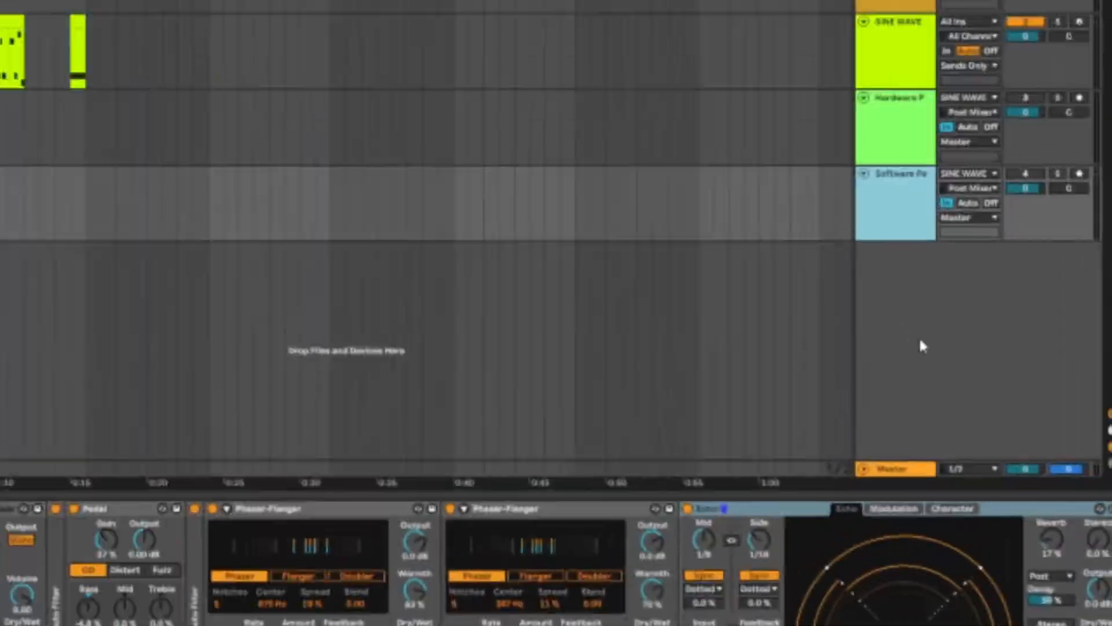
Insert a return track and place a Limiter on it.
{"action": "right_click", "coordinate": [895, 377]}
{"action": "left_click", "coordinate": [747, 376]}
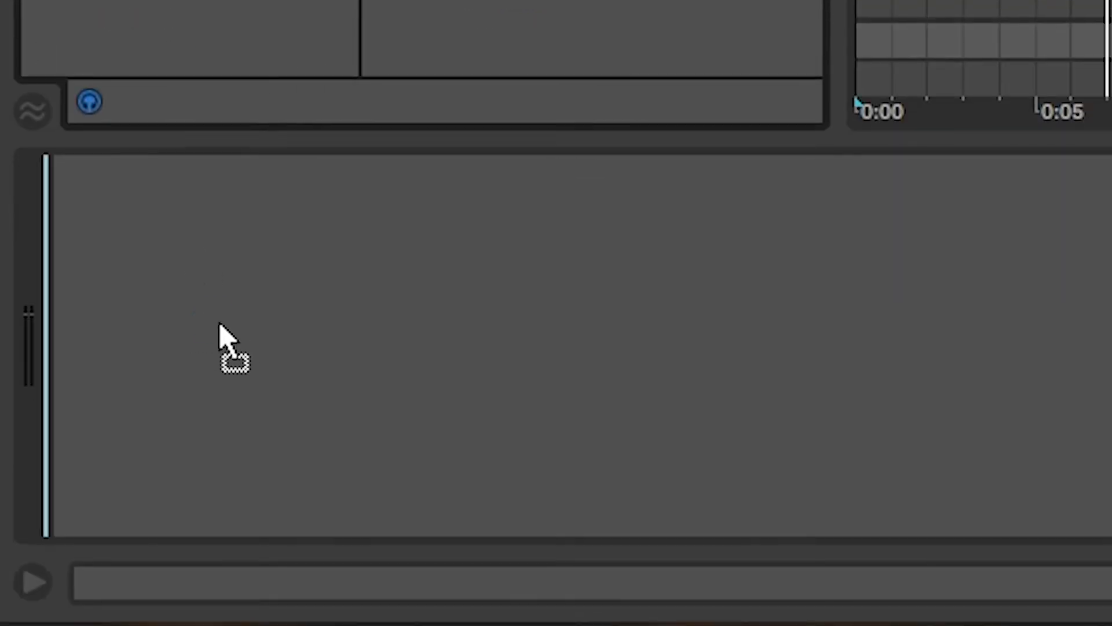
{"action": "left_click_drag", "start_coordinate": [220, 328], "coordinate": [215, 335]}
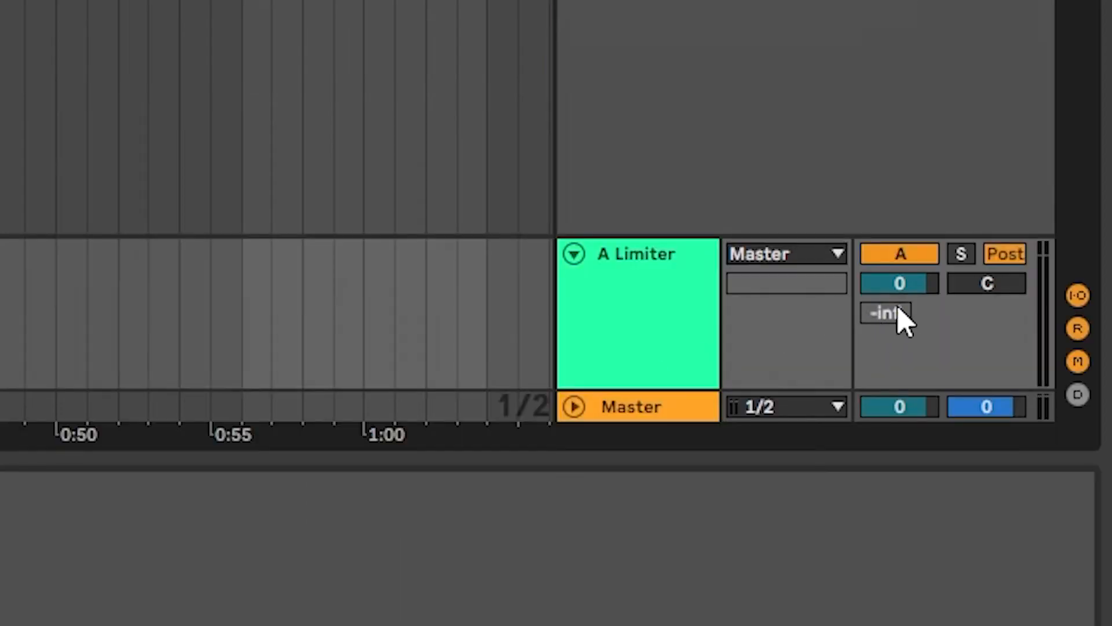
Enable the return track's send to itself and raise it to -4.0 dB.
{"action": "right_click", "coordinate": [898, 311]}
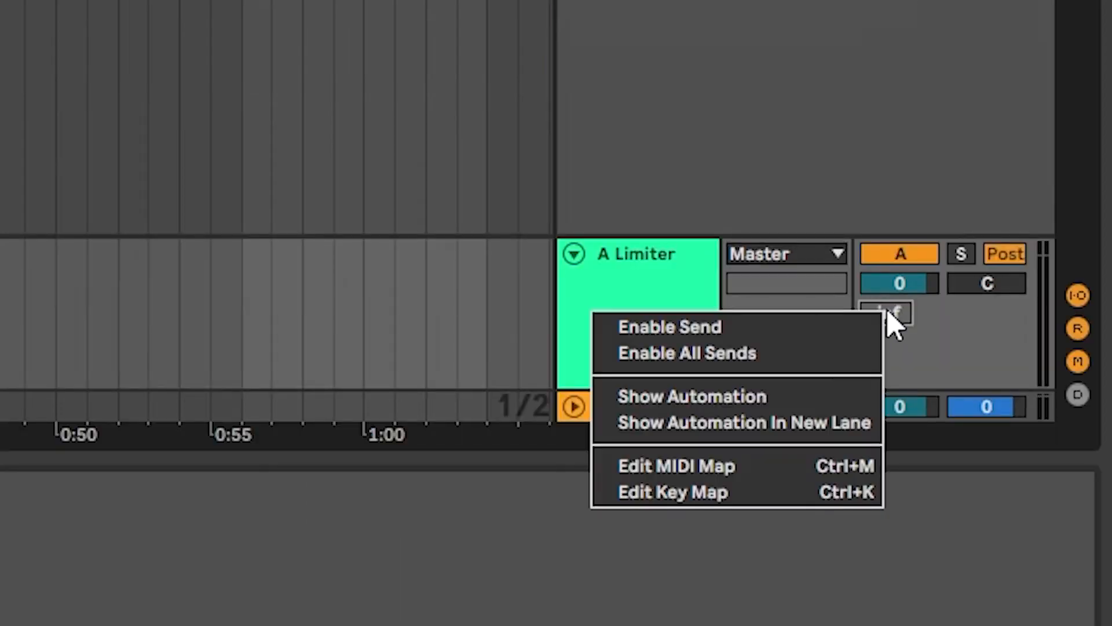
{"action": "left_click", "coordinate": [786, 329]}
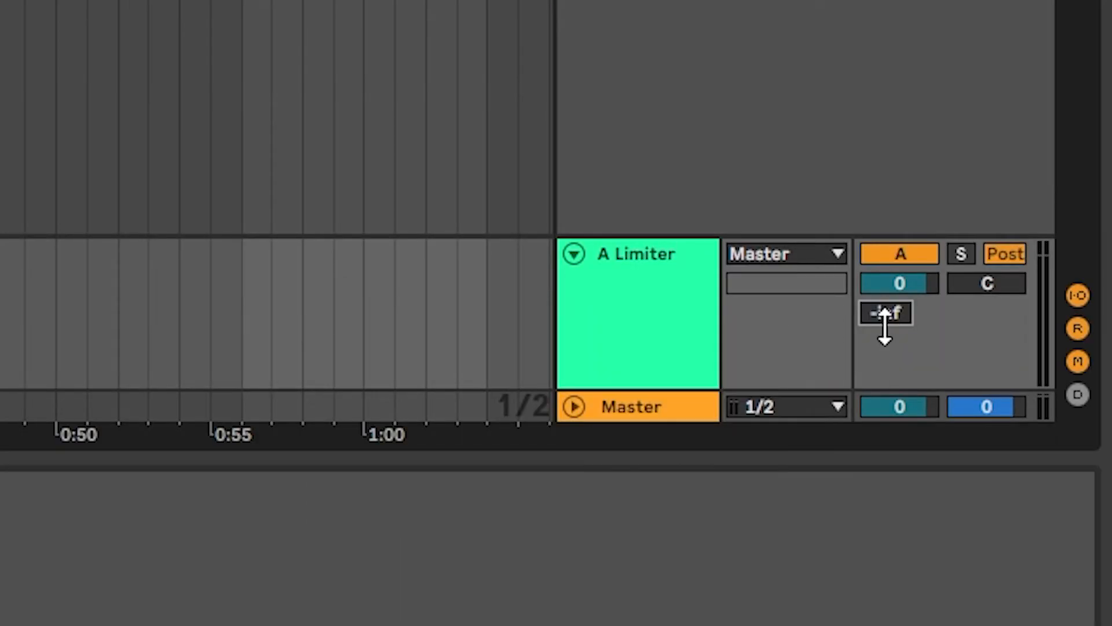
{"action": "left_click_drag", "start_coordinate": [886, 312], "coordinate": [887, 307]}
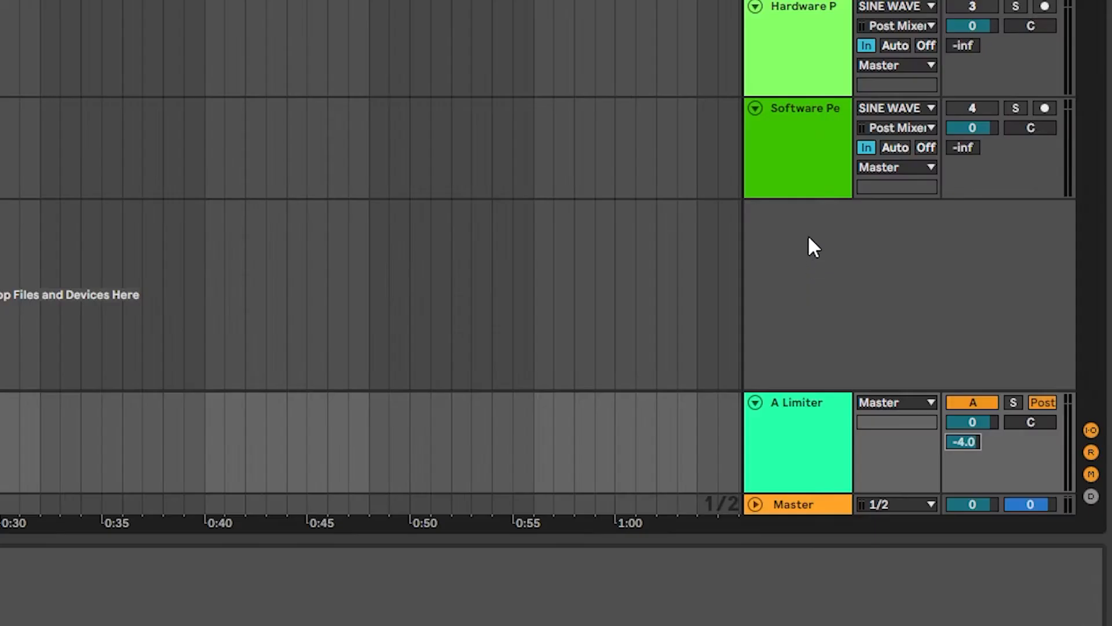
Insert a new audio track below the Software track and name it Feedback.
{"action": "right_click", "coordinate": [808, 238]}
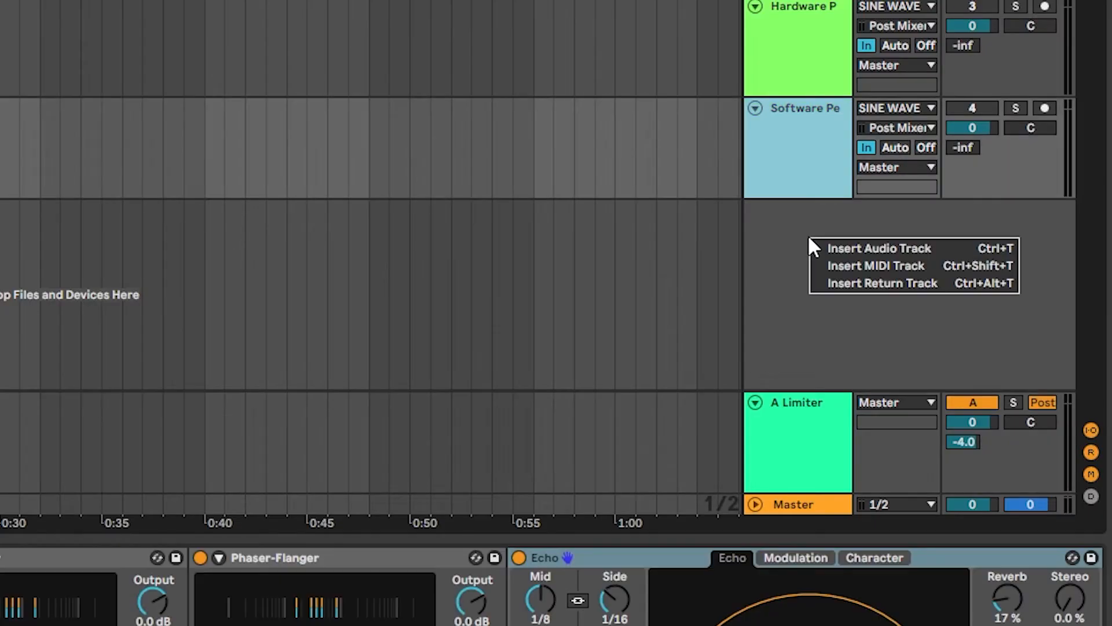
{"action": "left_click", "coordinate": [845, 248]}
{"action": "left_click", "coordinate": [781, 217]}
{"action": "type", "text": "Feedback"}
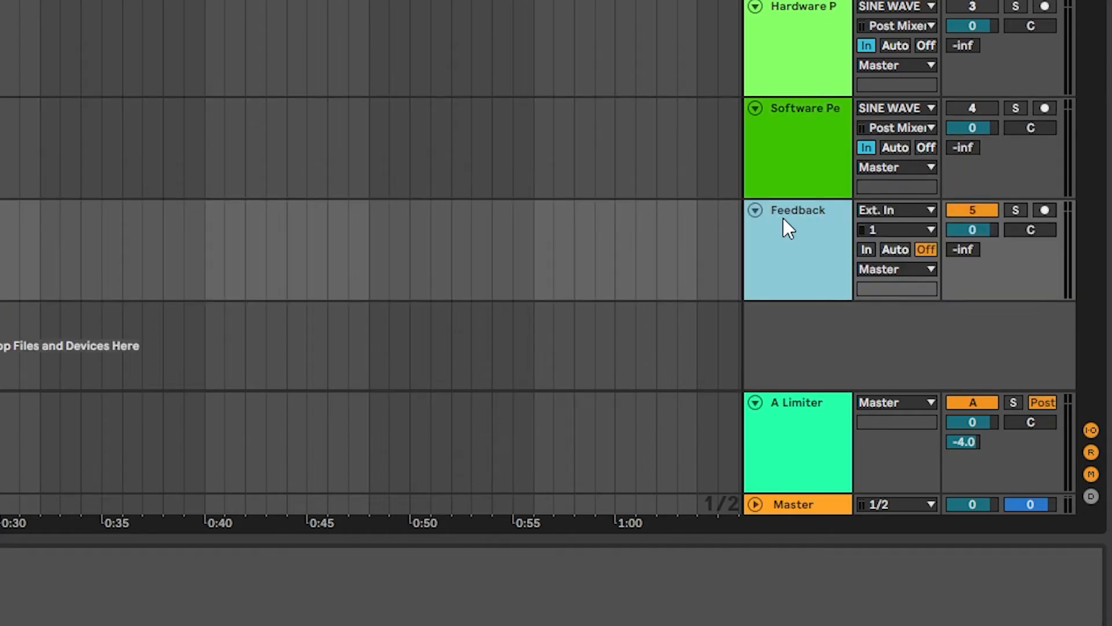
Set the Feedback track's monitoring to In and route the Limiter return track's output to Feedback.
{"action": "left_click", "coordinate": [865, 249]}
{"action": "left_click", "coordinate": [886, 402]}
{"action": "left_click", "coordinate": [873, 516]}
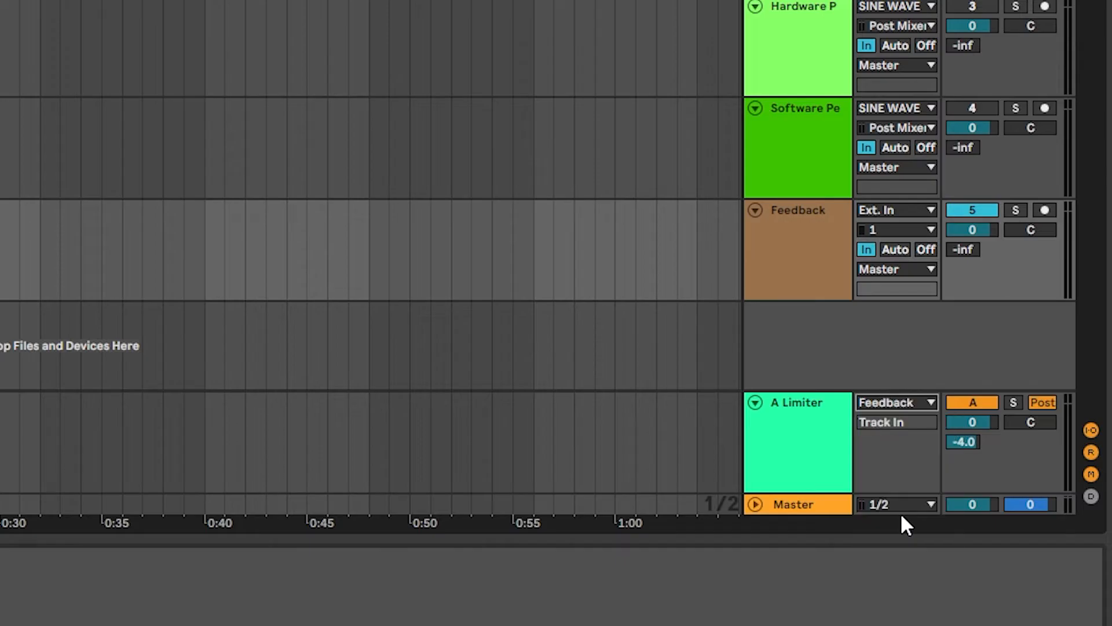
Add an Amp, a Cabinet and a Reverb ahead of the Limiter on the return track.
{"action": "left_click_drag", "start_coordinate": [77, 385], "coordinate": [36, 408]}
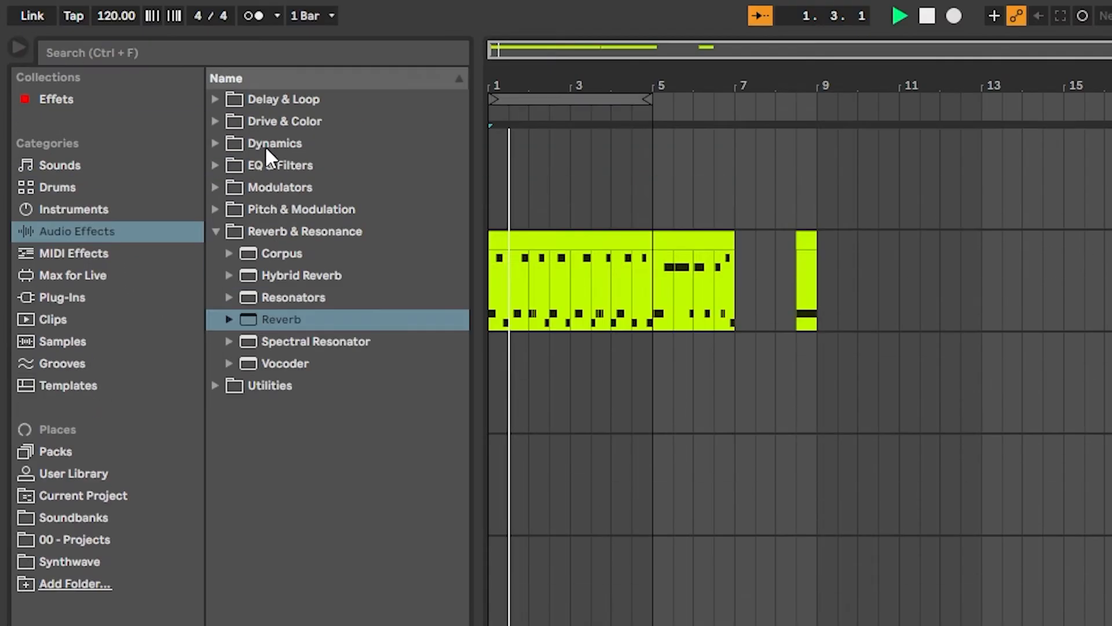
{"action": "left_click", "coordinate": [218, 120]}
{"action": "left_click", "coordinate": [286, 144]}
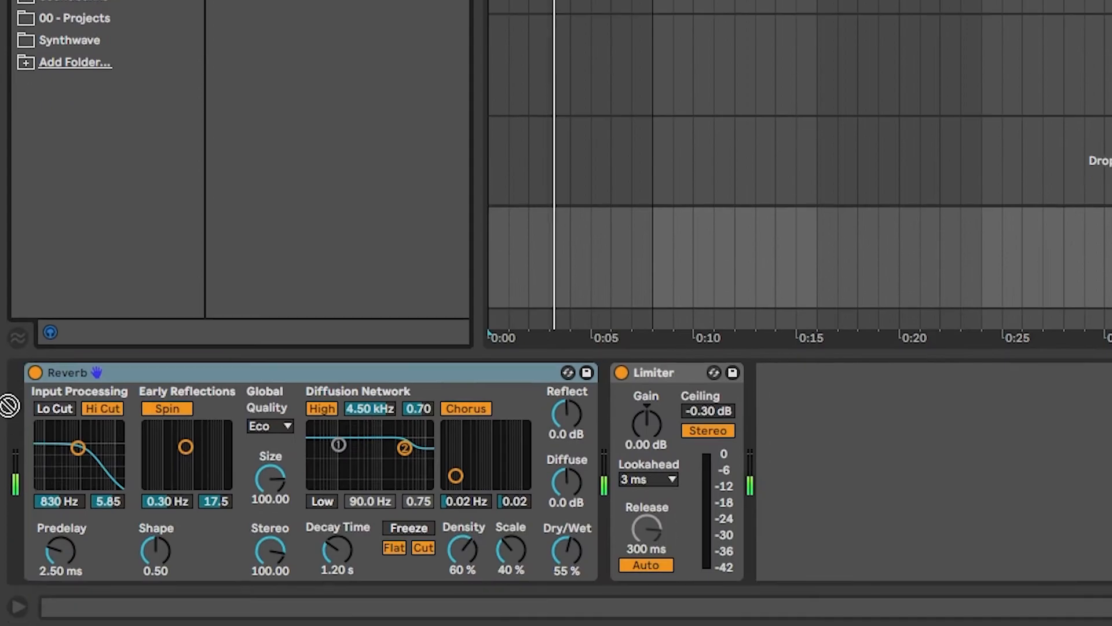
{"action": "left_click_drag", "start_coordinate": [33, 432], "coordinate": [35, 434]}
{"action": "left_click_drag", "start_coordinate": [283, 7], "coordinate": [397, 445]}
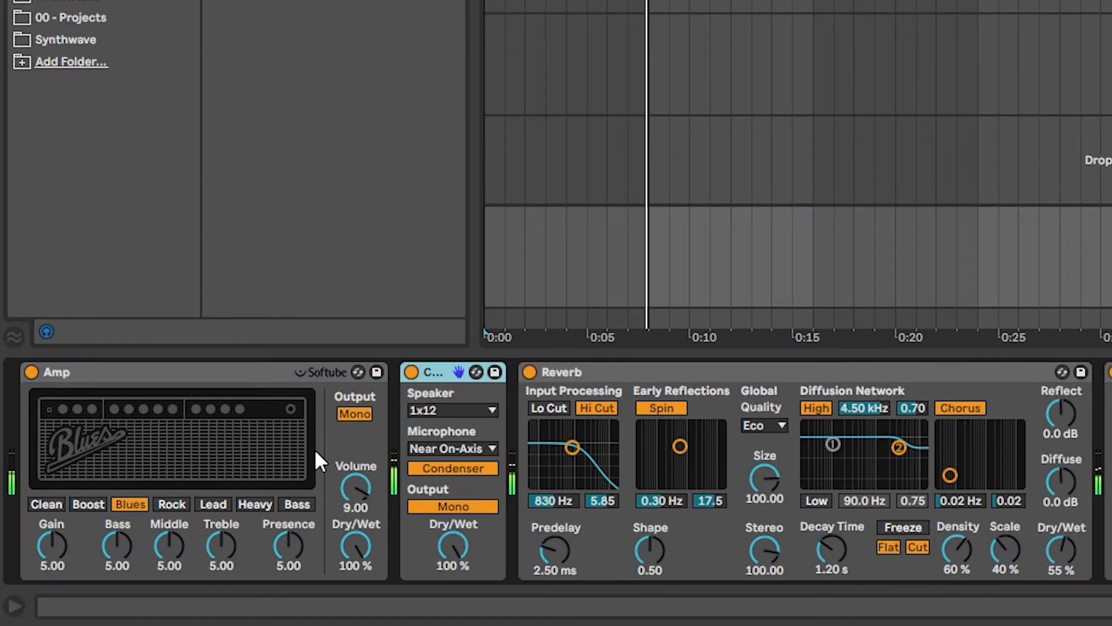
Browse the speaker and microphone options of the Cabinet on the return track.
{"action": "left_click", "coordinate": [443, 408]}
{"action": "left_click", "coordinate": [447, 444]}
{"action": "left_click", "coordinate": [446, 410]}
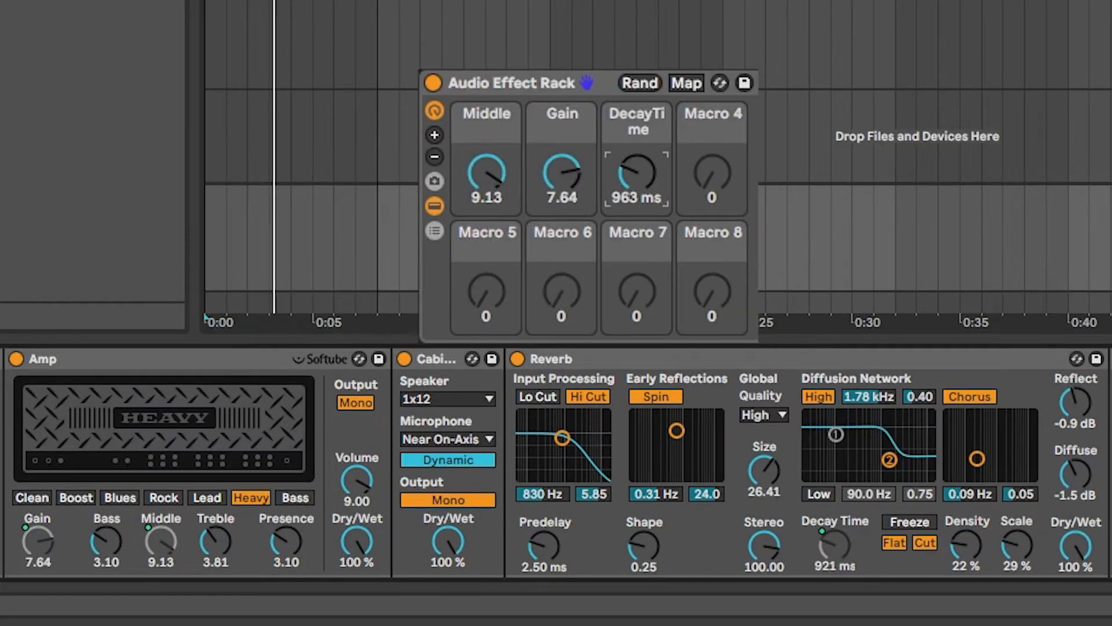
Adjust the Audio Effect Rack's DecayTime macro to vary the Reverb's decay.
{"action": "left_click_drag", "start_coordinate": [637, 173], "coordinate": [636, 139]}
{"action": "left_click_drag", "start_coordinate": [636, 182], "coordinate": [619, 174]}
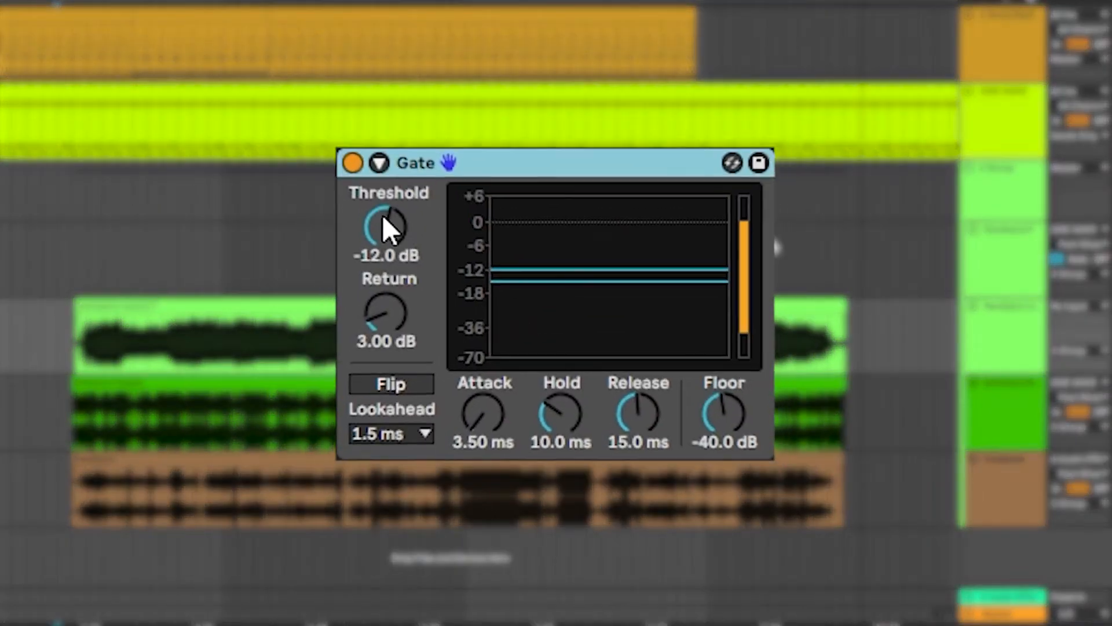
Lower the Gate's threshold below -12 dB.
{"action": "left_click_drag", "start_coordinate": [383, 227], "coordinate": [382, 253]}
Insert a Gate on the Software Pedals track between the Too loud? device and the final Limiter.
{"action": "left_click", "coordinate": [995, 478]}
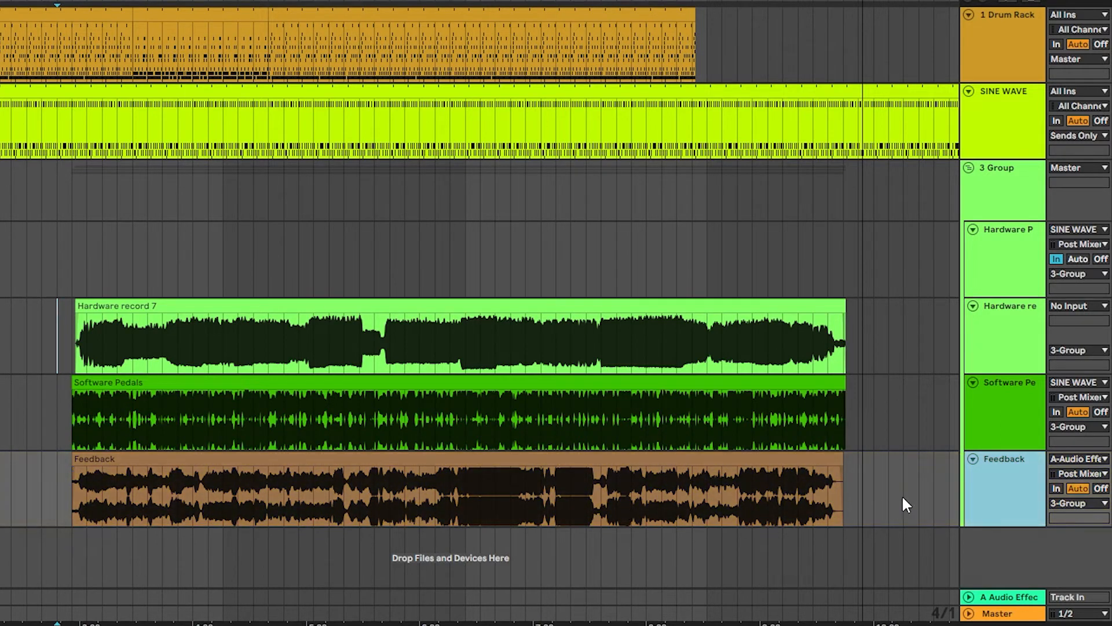
{"action": "left_click", "coordinate": [996, 413]}
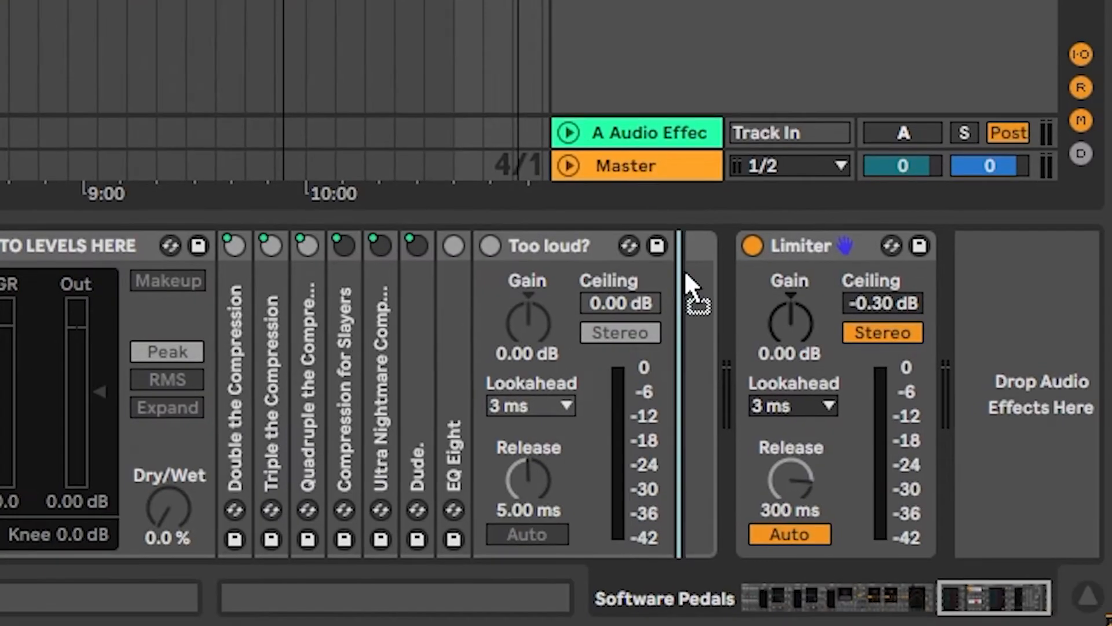
{"action": "left_click_drag", "start_coordinate": [685, 291], "coordinate": [682, 290]}
Sidechain the Software Pedals Gate from SINE WAVE and lower its threshold to about -30 dB.
{"action": "left_click", "coordinate": [325, 329]}
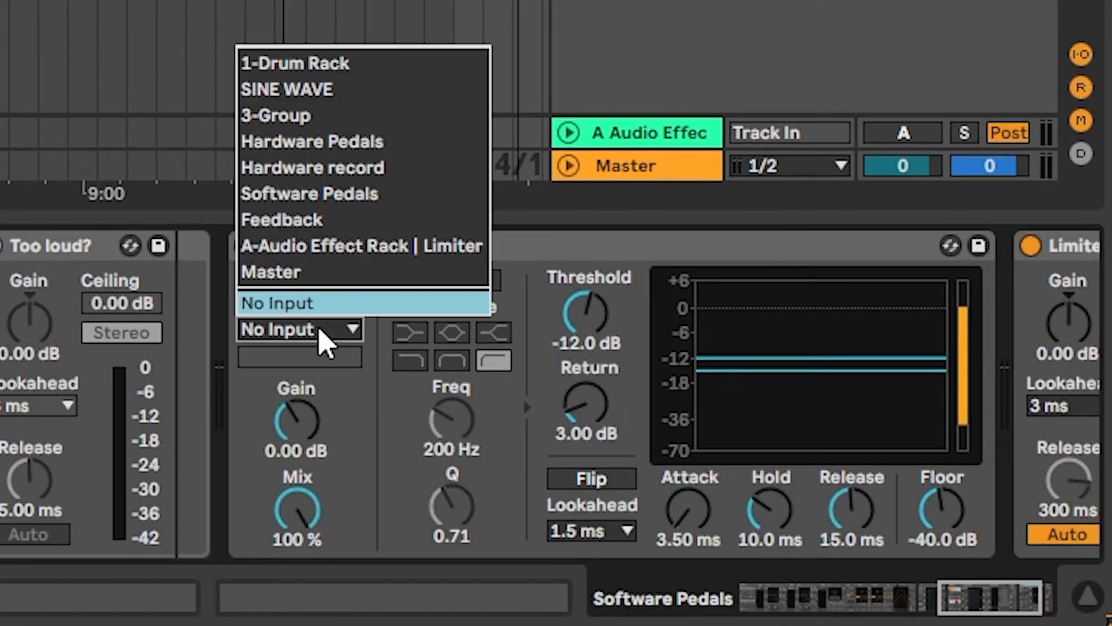
{"action": "left_click", "coordinate": [365, 90]}
{"action": "left_click_drag", "start_coordinate": [588, 316], "coordinate": [588, 353]}
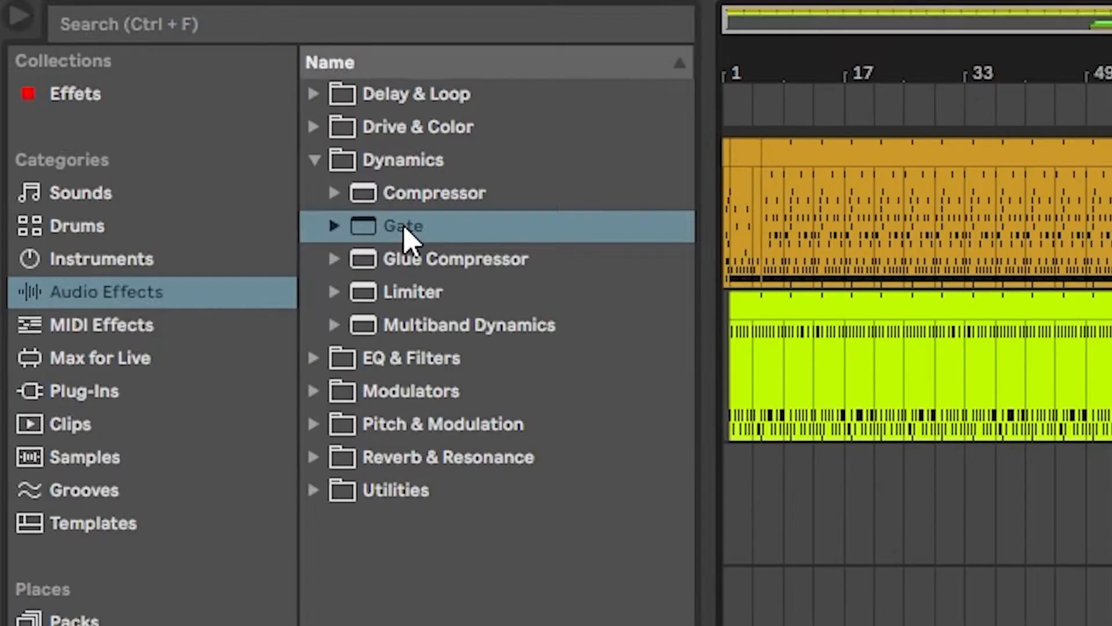
Add a Gate from the Dynamics effects to the empty device chain, sidechain it from SINE WAVE and lower its threshold.
{"action": "left_click_drag", "start_coordinate": [471, 235], "coordinate": [541, 303]}
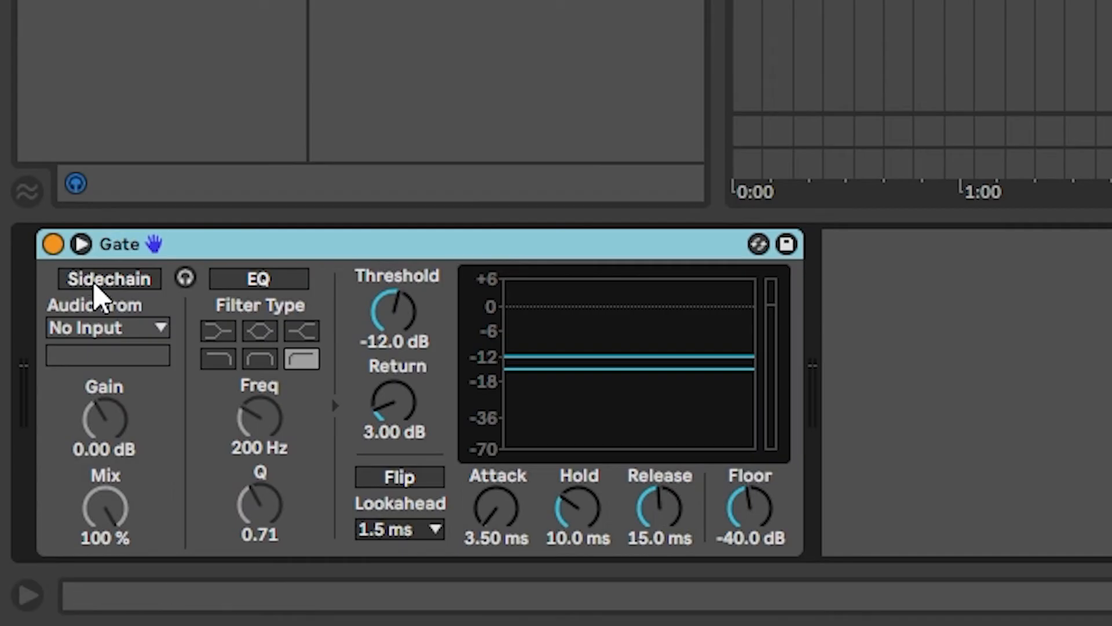
{"action": "left_click", "coordinate": [93, 281]}
{"action": "left_click", "coordinate": [105, 329]}
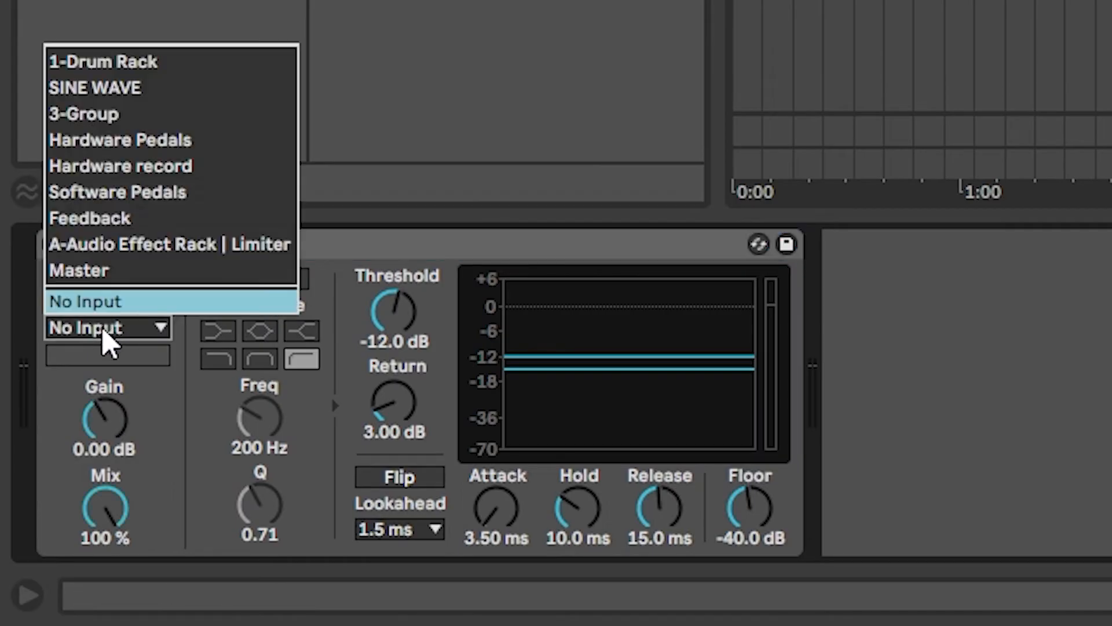
{"action": "left_click", "coordinate": [142, 89]}
{"action": "left_click_drag", "start_coordinate": [393, 313], "coordinate": [393, 325]}
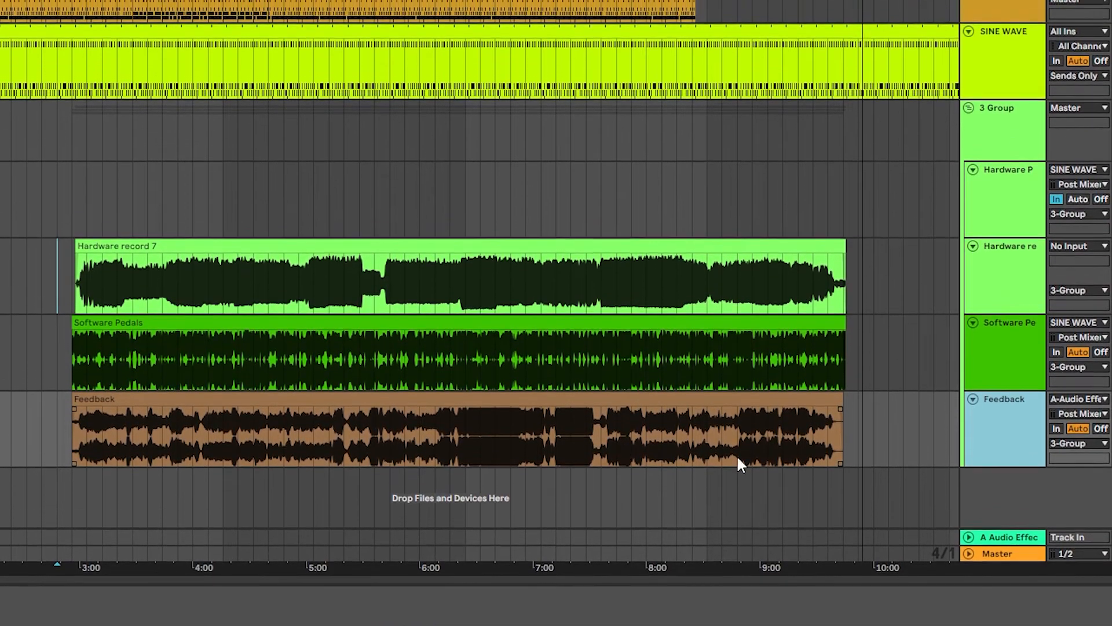
Insert a Compressor in the empty device chain and open its sidechain settings.
{"action": "left_click", "coordinate": [996, 360]}
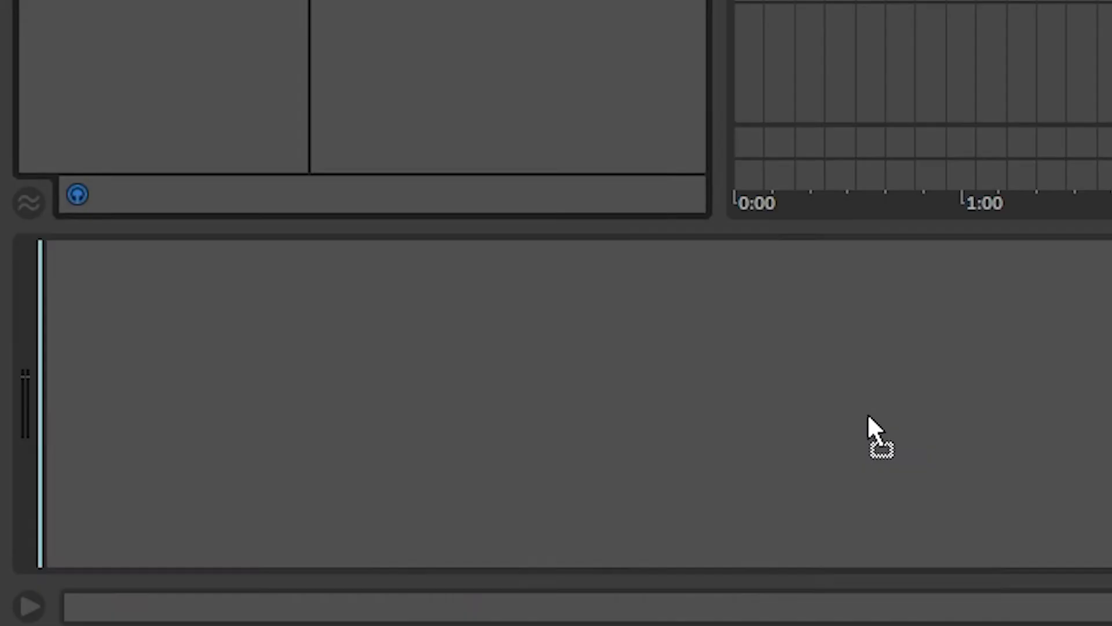
{"action": "left_click_drag", "start_coordinate": [867, 413], "coordinate": [865, 417]}
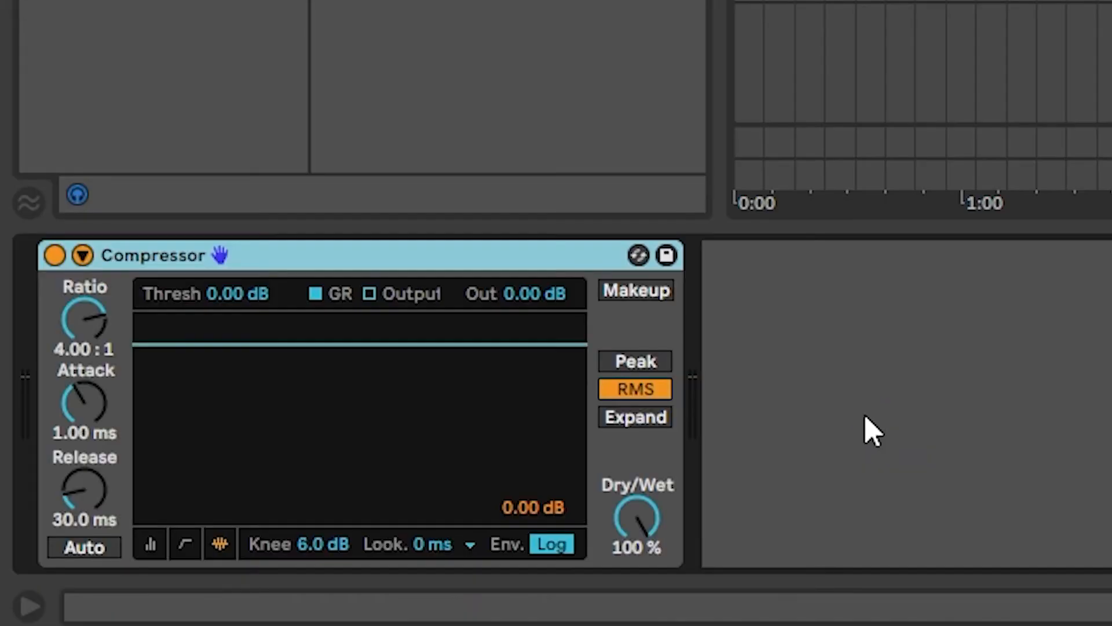
{"action": "left_click", "coordinate": [83, 255]}
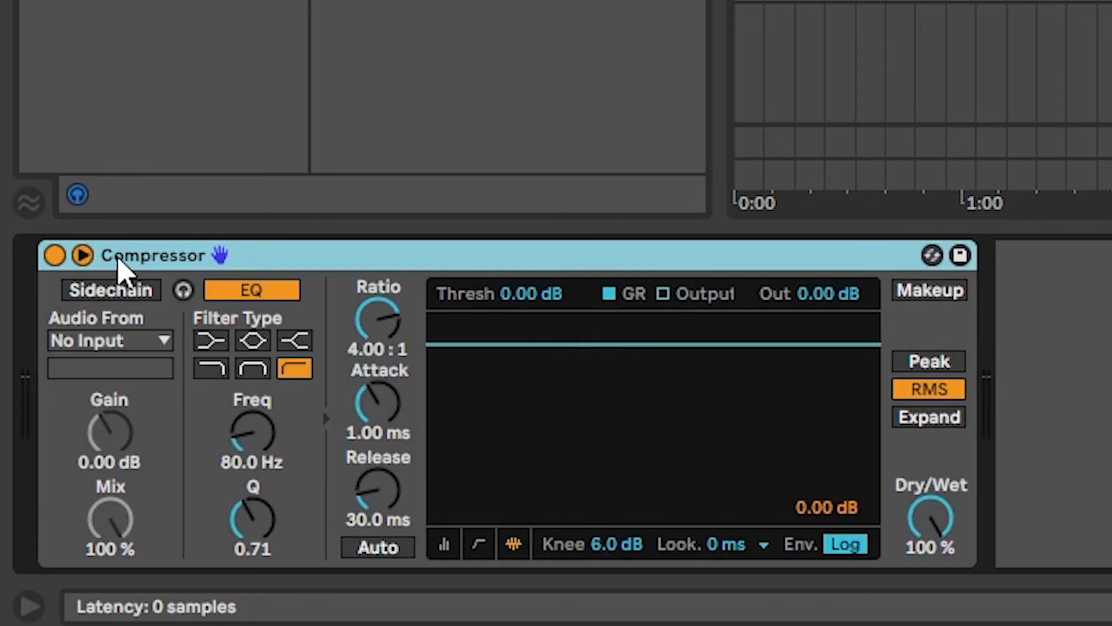
{"action": "left_click", "coordinate": [138, 296]}
{"action": "left_click", "coordinate": [140, 336]}
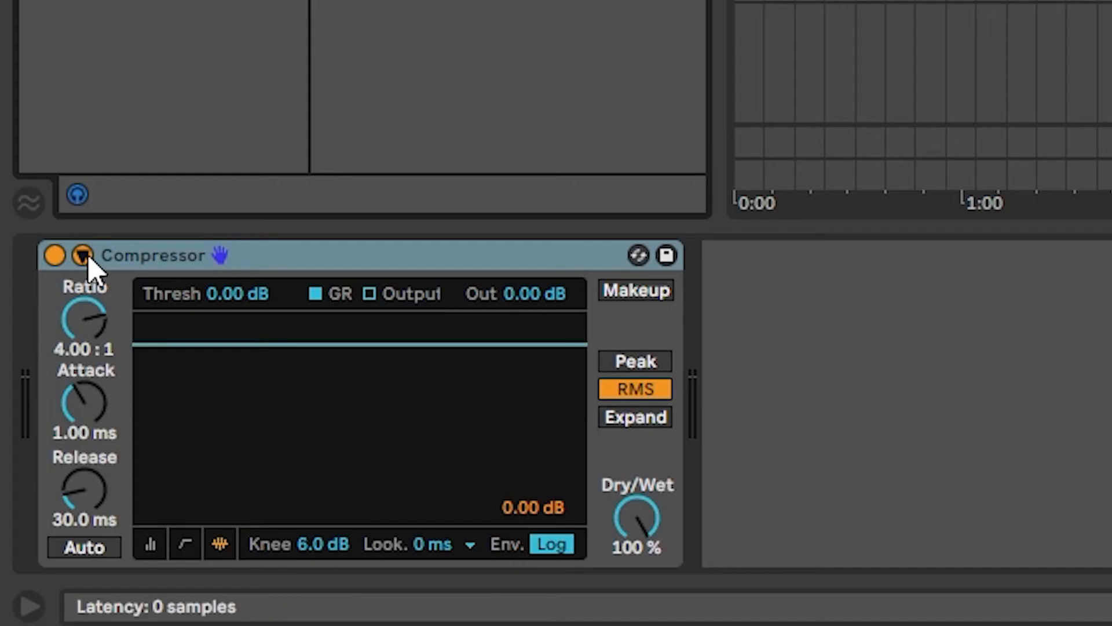
Enable the Compressor's sidechain and set its audio source to Software Pedals.
{"action": "left_click", "coordinate": [84, 256]}
{"action": "left_click", "coordinate": [110, 290]}
{"action": "left_click", "coordinate": [120, 341]}
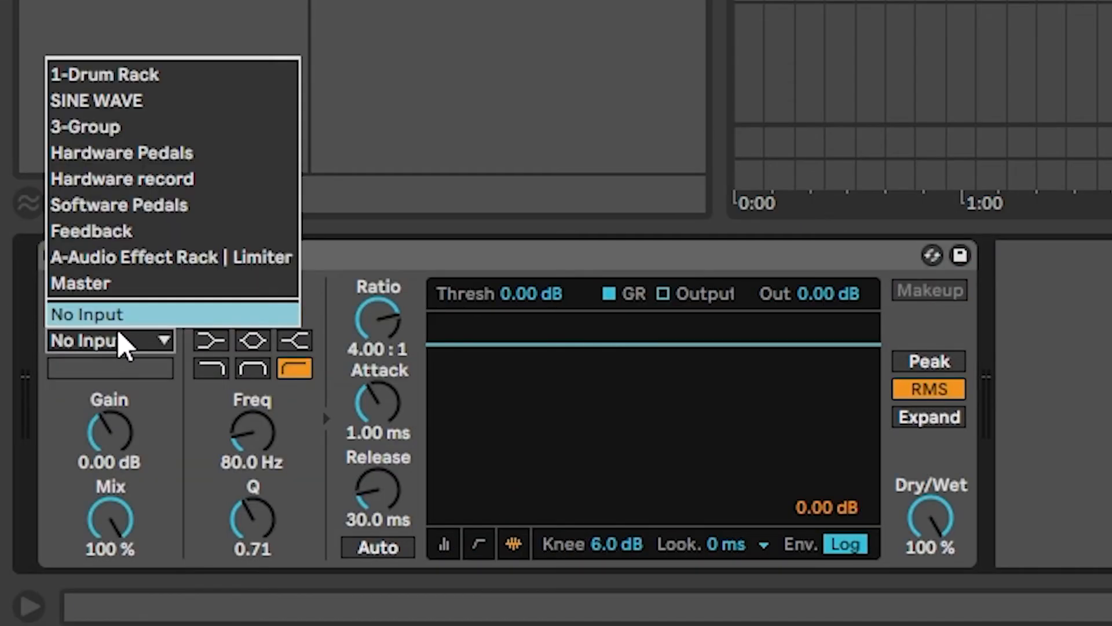
{"action": "left_click", "coordinate": [173, 220]}
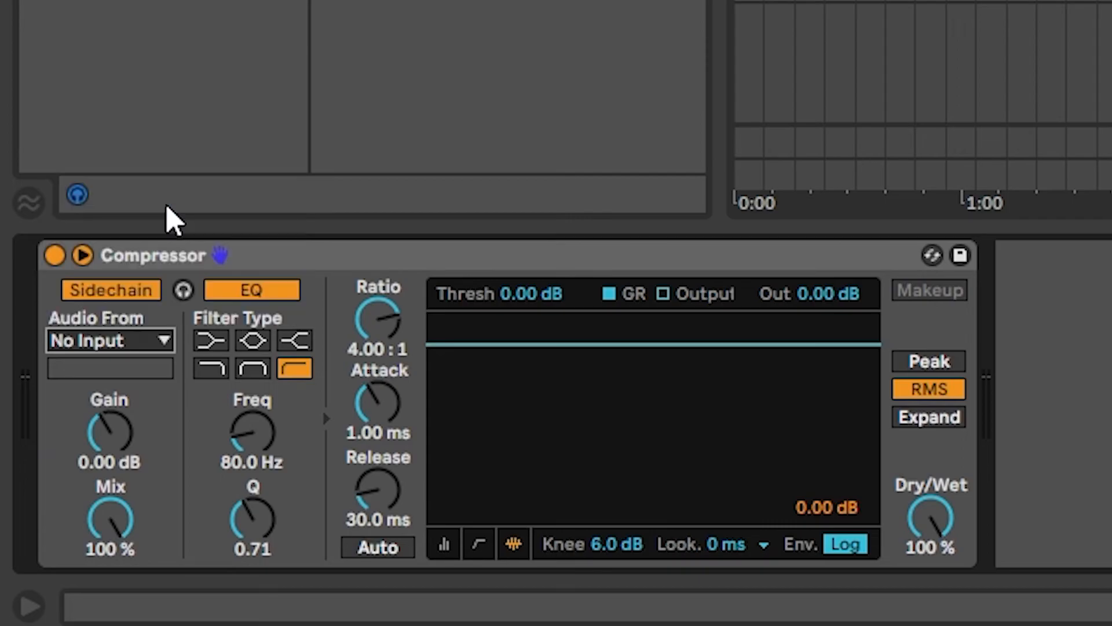
Set the Compressor's ratio to inf:1, attack to 0.01 ms and threshold to about -44 dB.
{"action": "left_click_drag", "start_coordinate": [390, 318], "coordinate": [390, 278]}
{"action": "left_click_drag", "start_coordinate": [388, 403], "coordinate": [390, 458]}
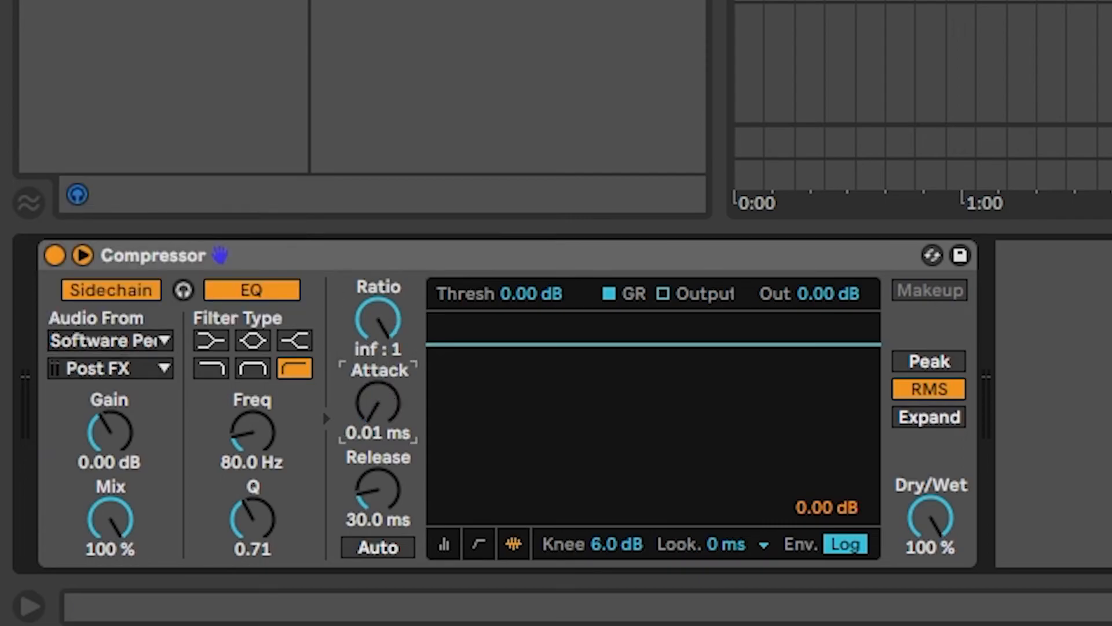
{"action": "left_click_drag", "start_coordinate": [458, 345], "coordinate": [474, 498]}
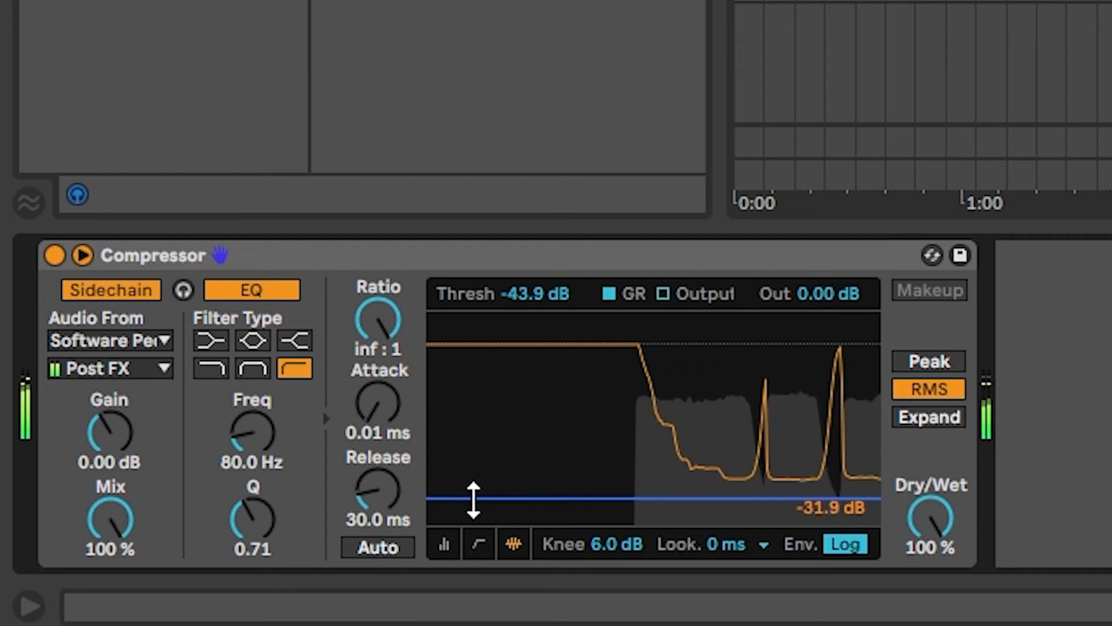
{"action": "left_click_drag", "start_coordinate": [473, 498], "coordinate": [473, 501]}
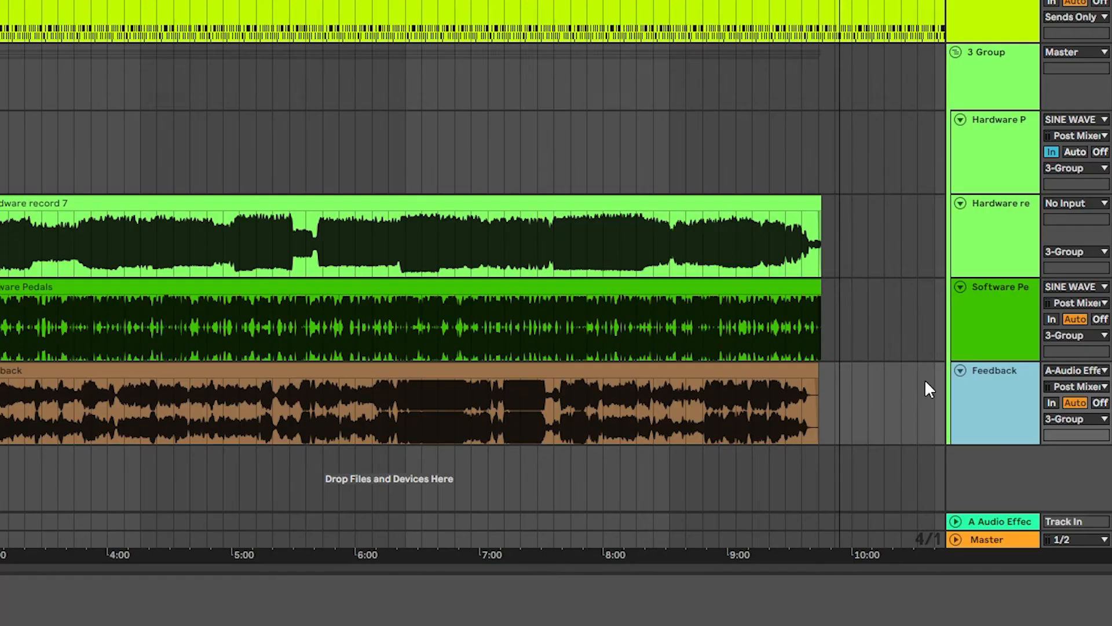
Add a Compressor after the Gate on the Software Pedals track and sidechain it from Hardware record.
{"action": "left_click", "coordinate": [987, 322]}
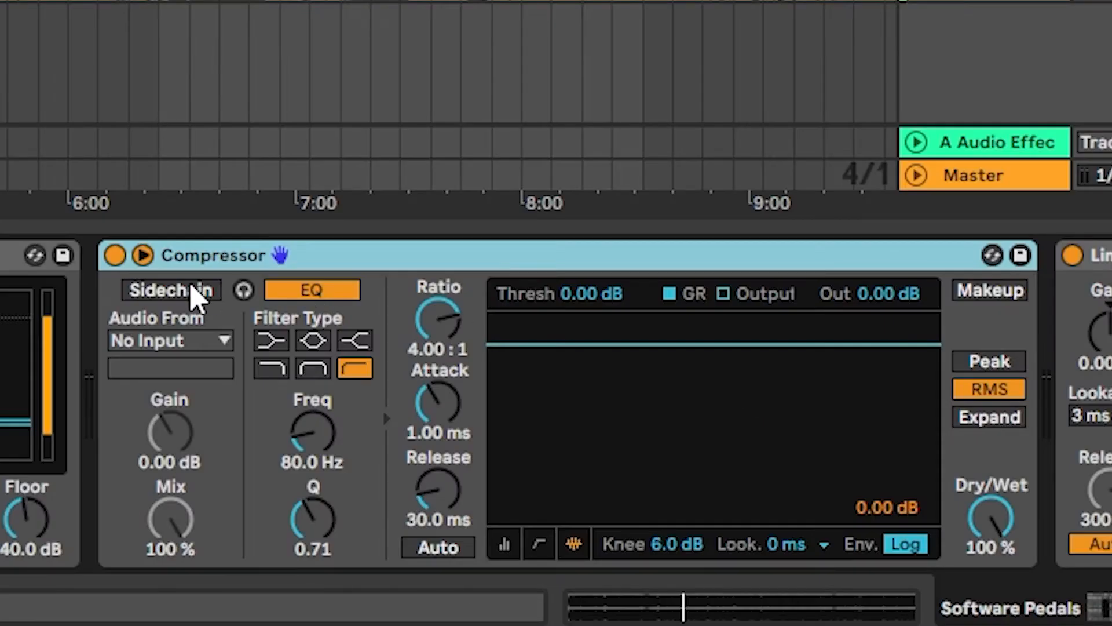
{"action": "left_click", "coordinate": [192, 288]}
{"action": "left_click", "coordinate": [198, 340]}
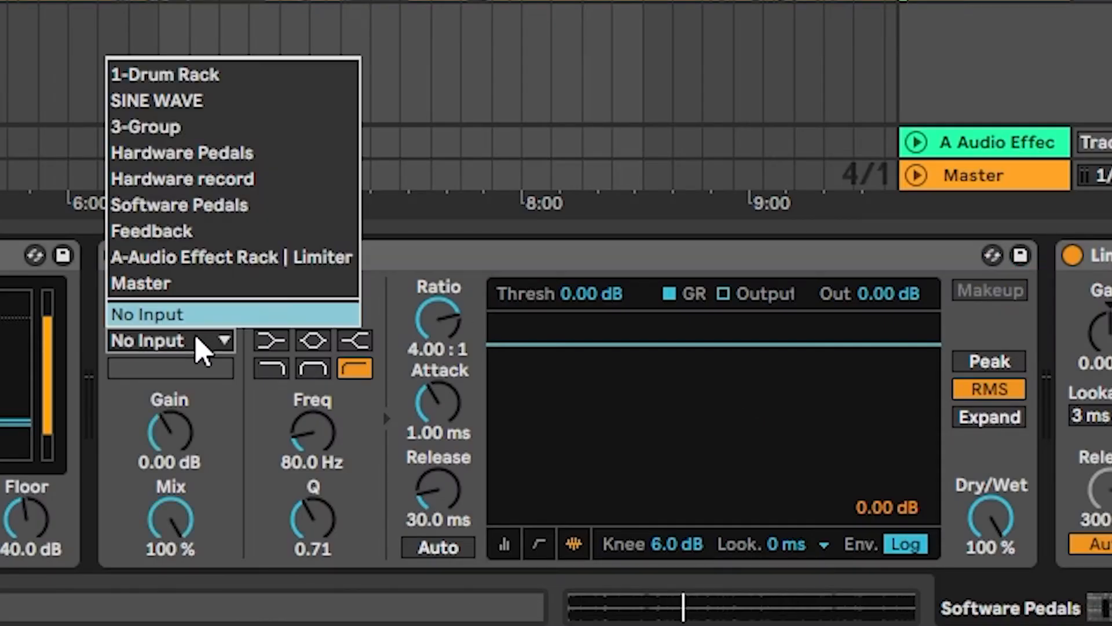
{"action": "left_click", "coordinate": [245, 184]}
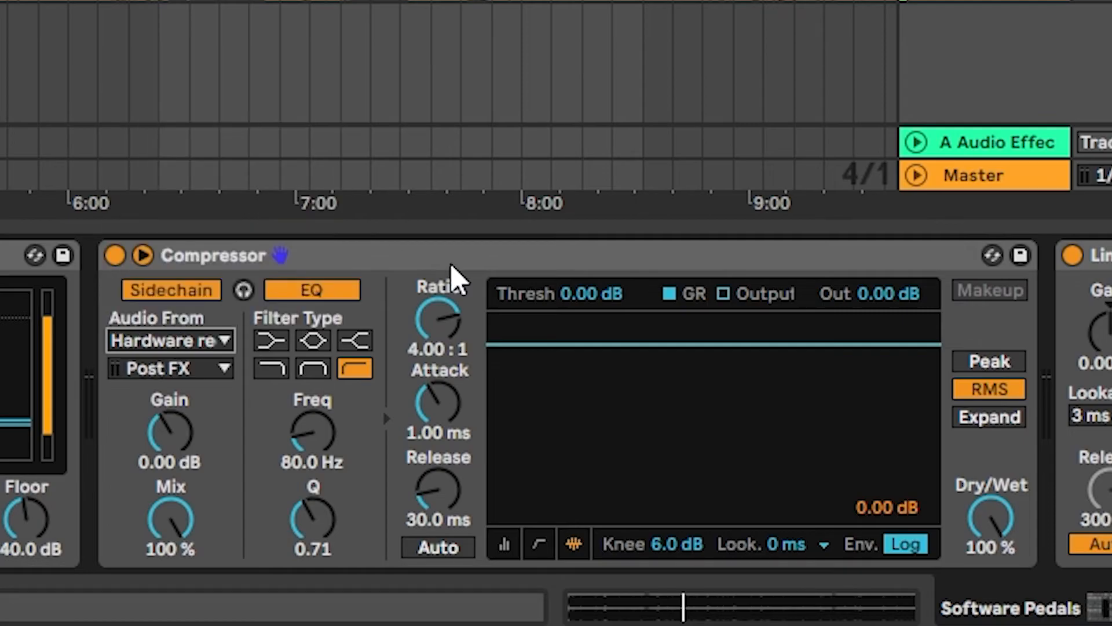
Set the Software Pedals Compressor to ratio inf:1, attack 0.01 ms, release 4.40 ms and threshold -51.7 dB.
{"action": "left_click_drag", "start_coordinate": [446, 324], "coordinate": [448, 292]}
{"action": "left_click_drag", "start_coordinate": [445, 380], "coordinate": [452, 425]}
{"action": "left_click_drag", "start_coordinate": [530, 343], "coordinate": [530, 506]}
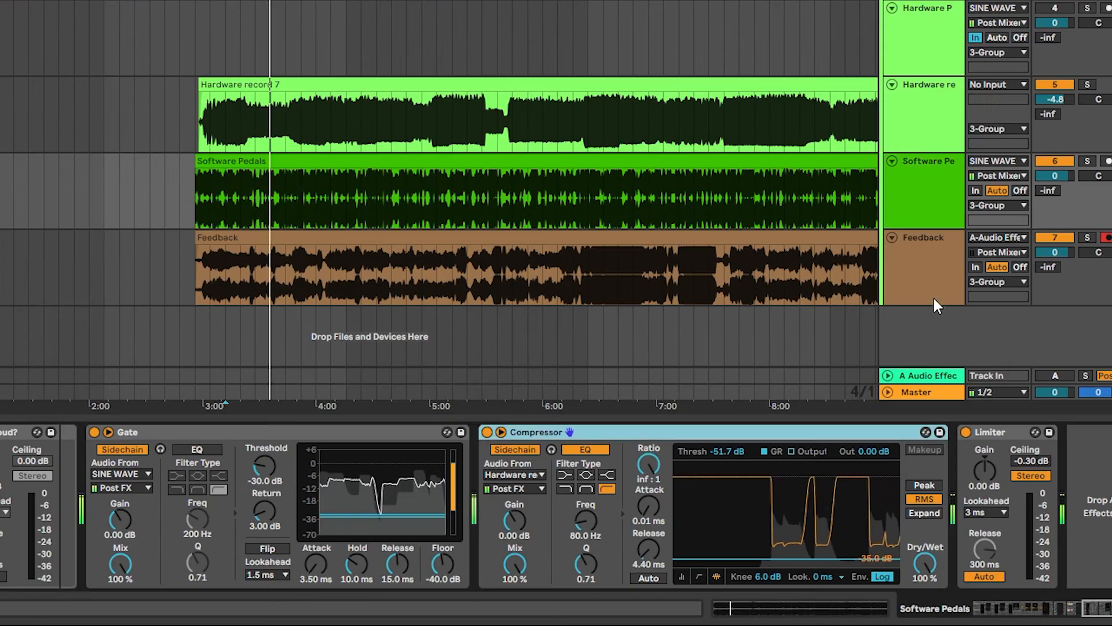
Paste the copied Compressor onto the Feedback track.
{"action": "left_click", "coordinate": [938, 272]}
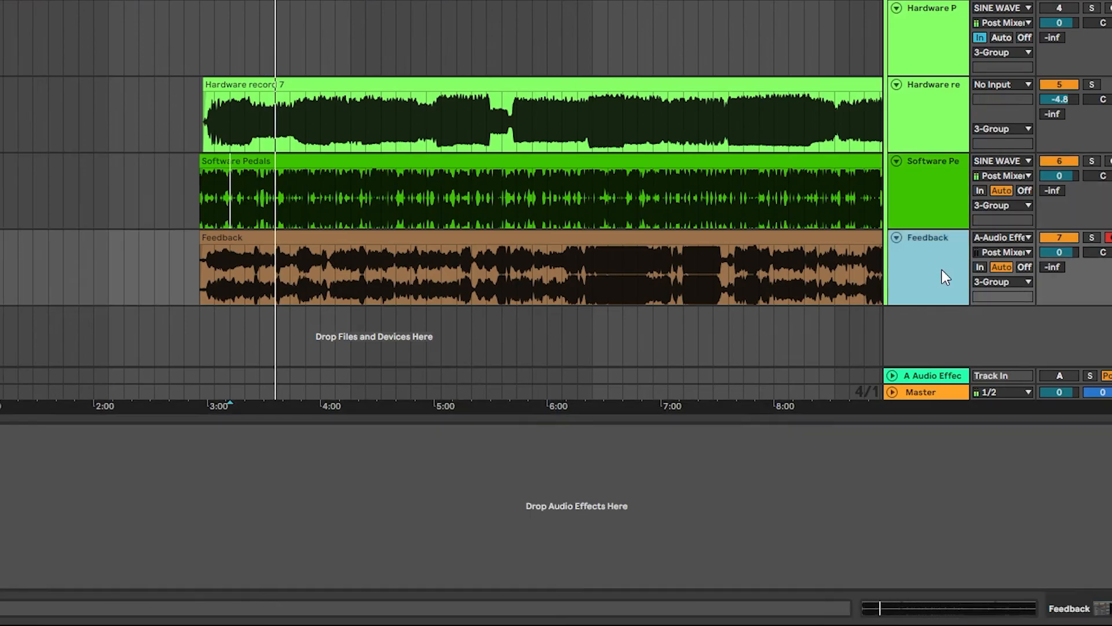
{"action": "key", "text": "ctrl+v"}
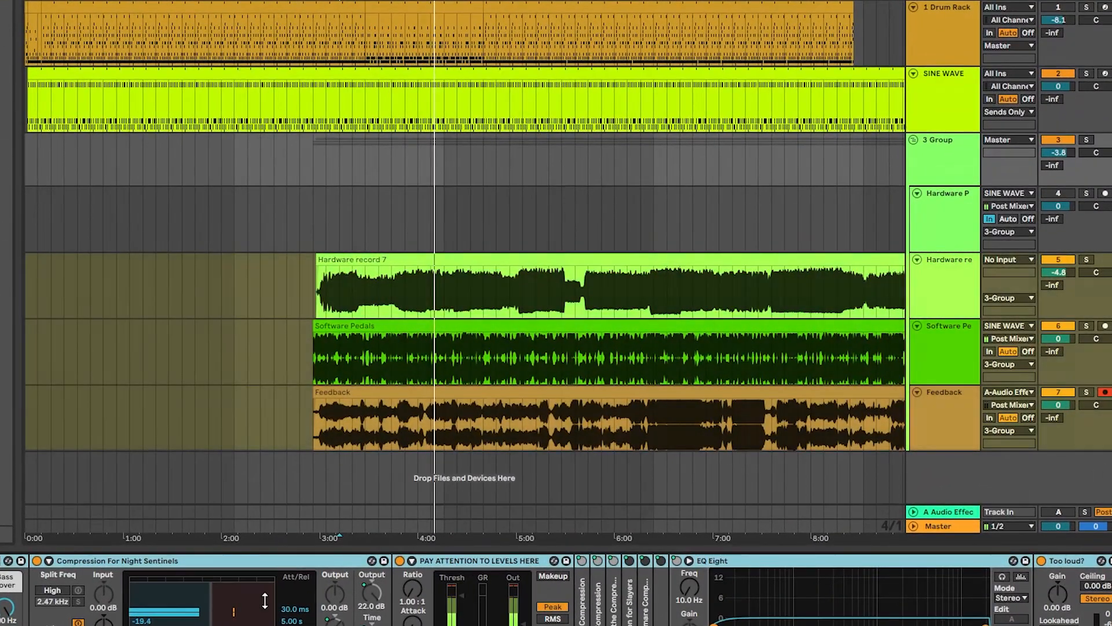
Adjust a band threshold in the Compression For Night Sentinels multiband compressor.
{"action": "left_click_drag", "start_coordinate": [264, 600], "coordinate": [246, 613]}
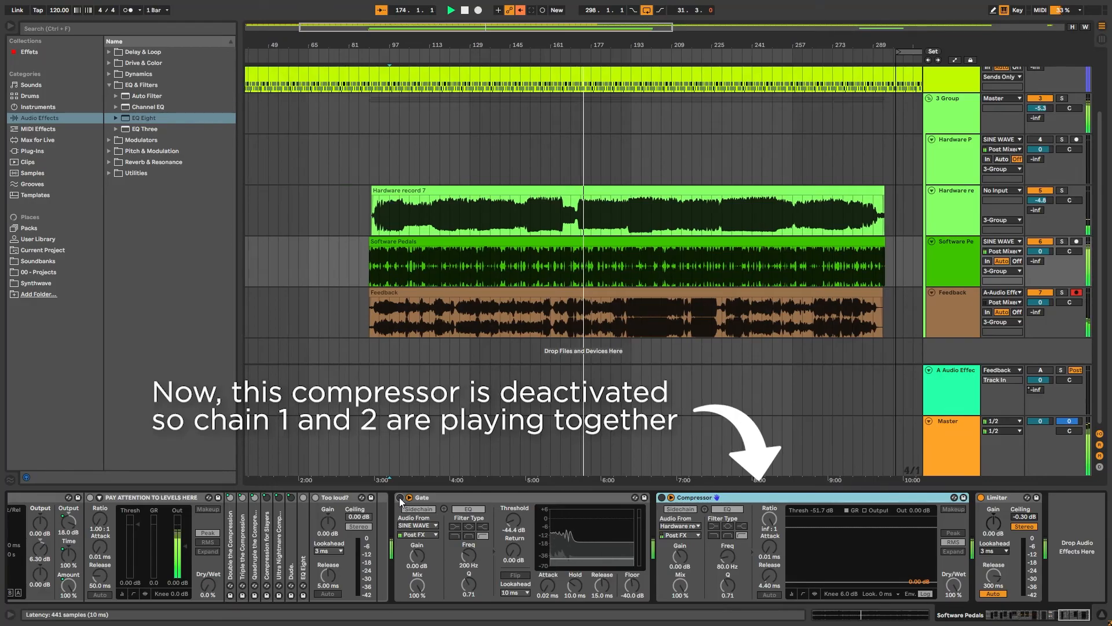
Toggle the Gate on the Software Pedals track during playback.
{"action": "left_click", "coordinate": [399, 498]}
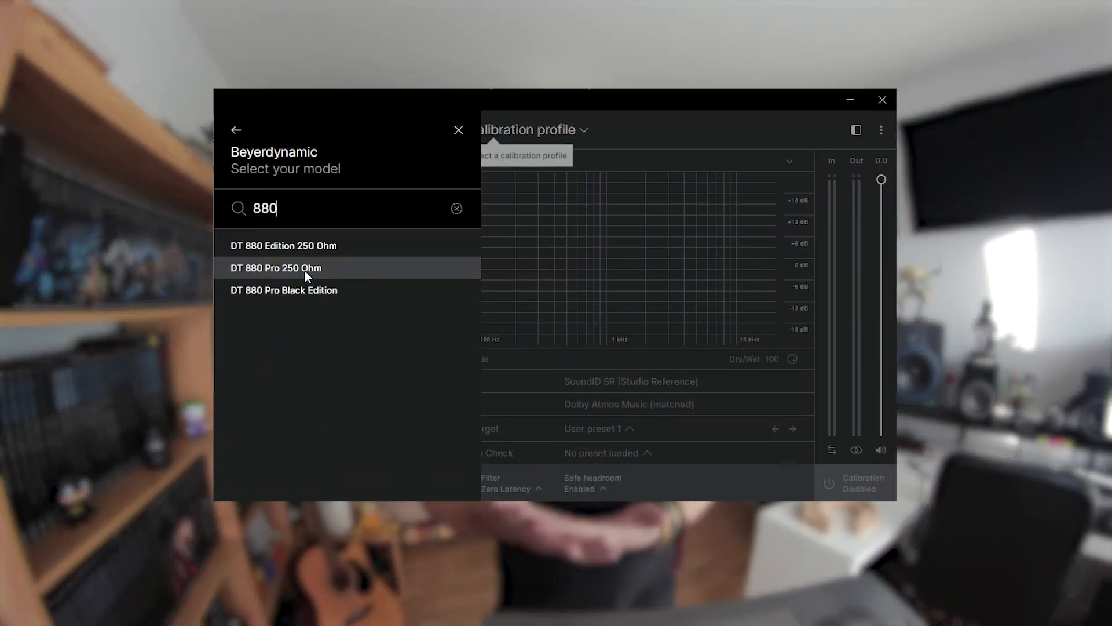
Switch to SoundID Reference, search the Beyerdynamic models for 880 and select the DT 880 Pro 250 Ohm profile in Wired mode.
{"action": "left_click", "coordinate": [305, 270]}
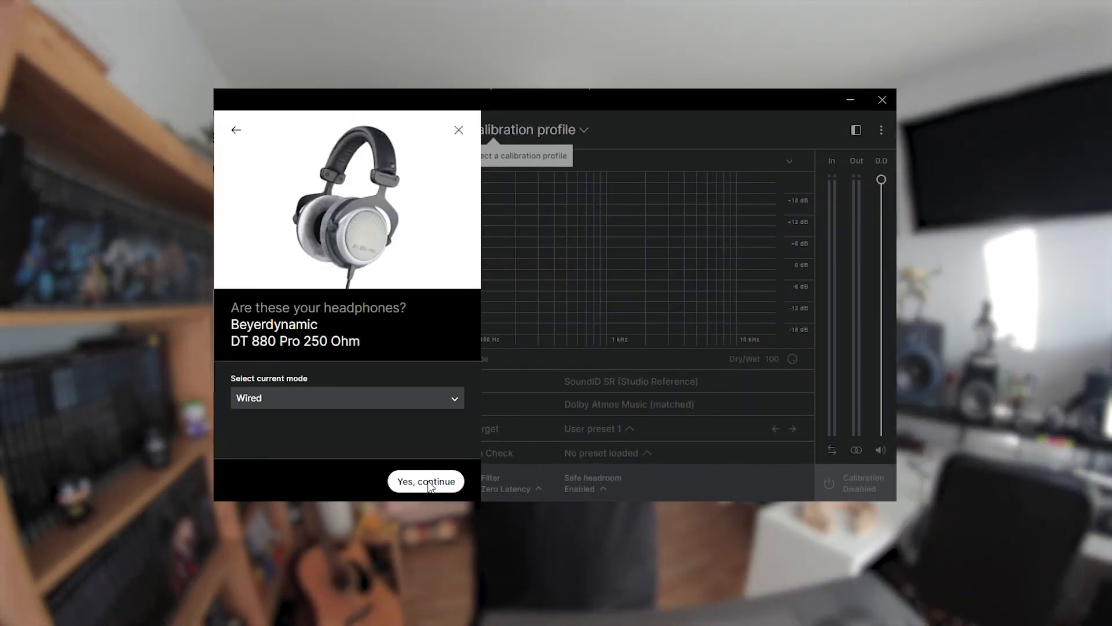
{"action": "left_click", "coordinate": [427, 482]}
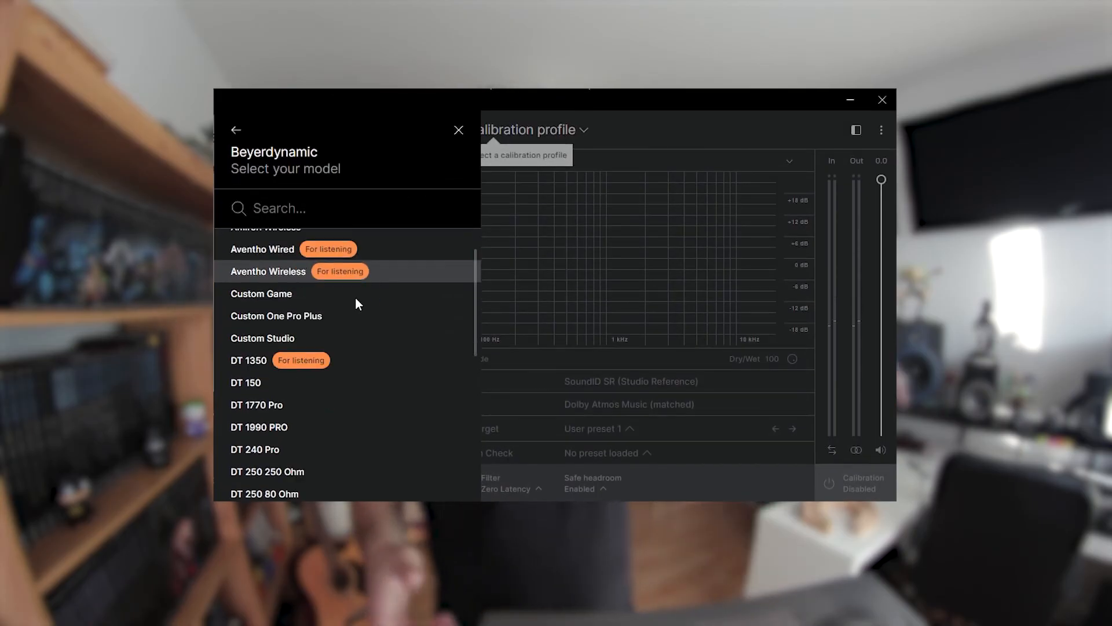
{"action": "scroll", "coordinate": [356, 297], "scroll_direction": "down", "scroll_amount": 5}
{"action": "scroll", "coordinate": [356, 297], "scroll_direction": "up", "scroll_amount": 6}
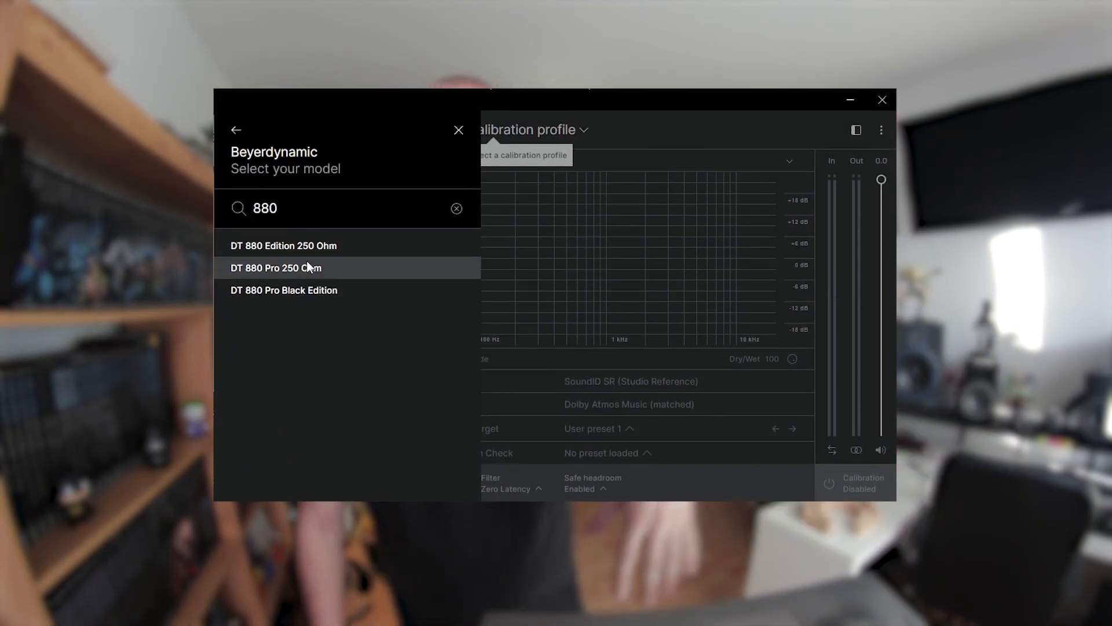
{"action": "left_click", "coordinate": [309, 267]}
Switch the target mode from Custom Target to Translation Check and browse its Car and In-ear Headphones presets.
{"action": "left_click", "coordinate": [479, 430]}
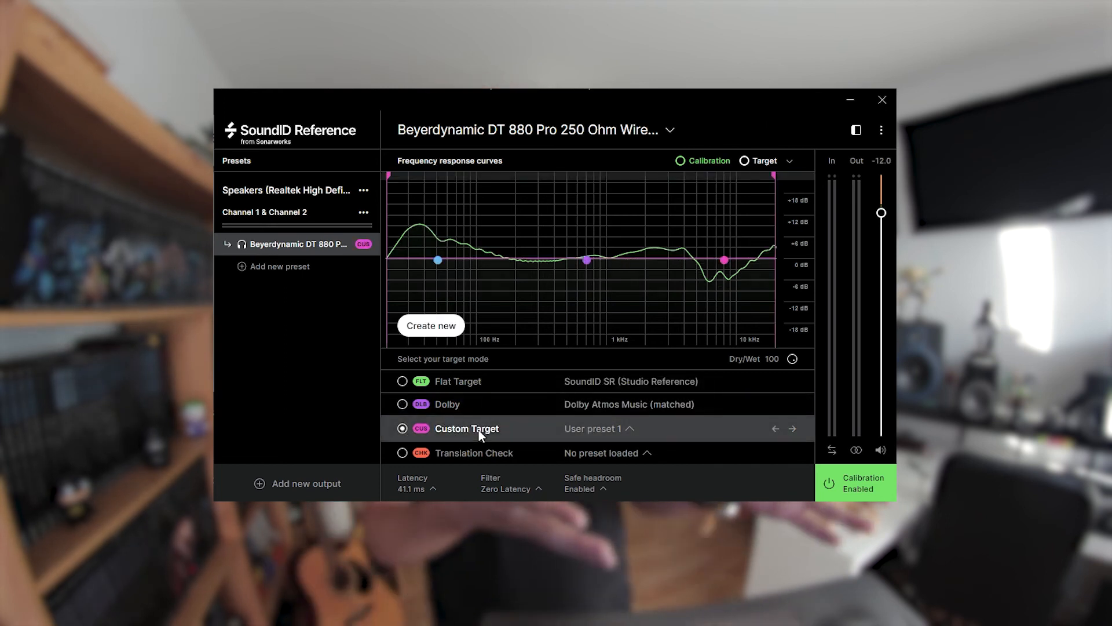
{"action": "left_click", "coordinate": [473, 452]}
{"action": "scroll", "coordinate": [626, 368], "scroll_direction": "down", "scroll_amount": 1}
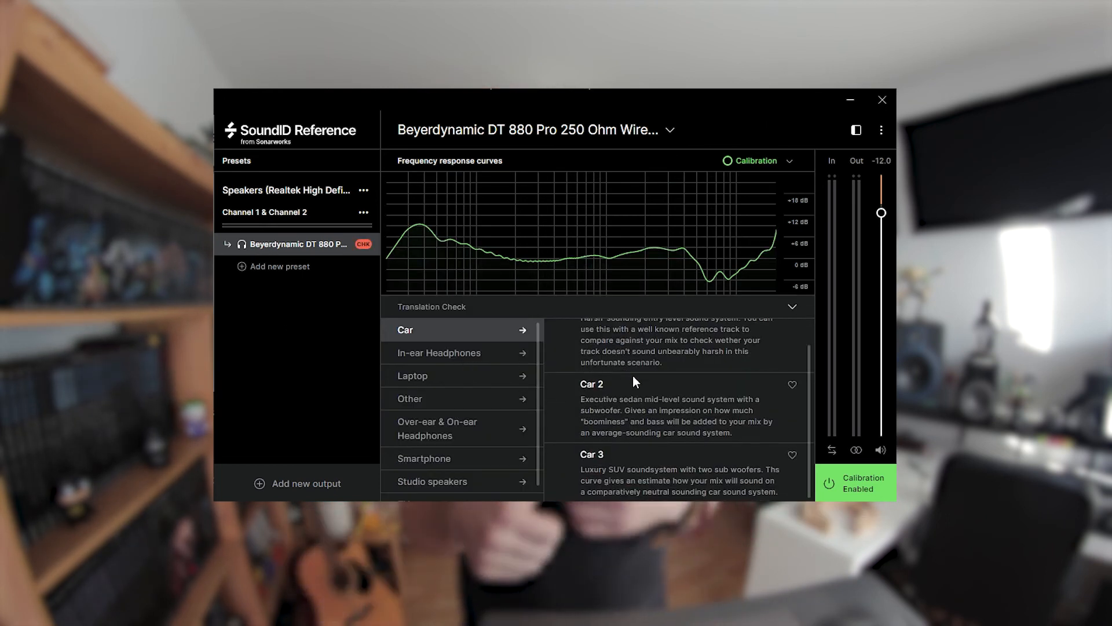
{"action": "left_click", "coordinate": [445, 356]}
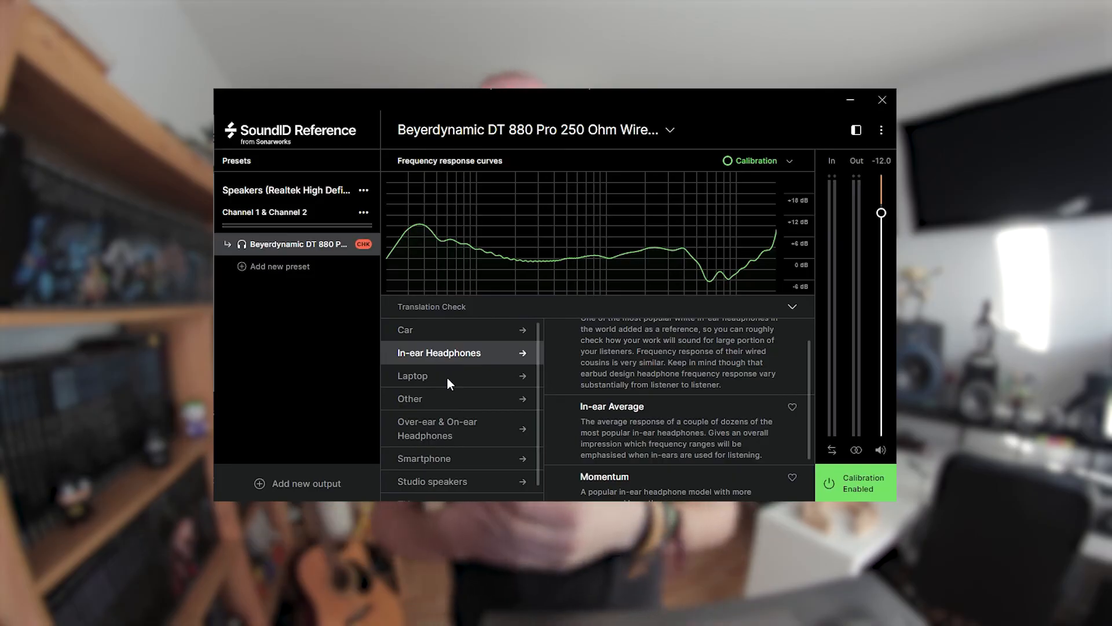